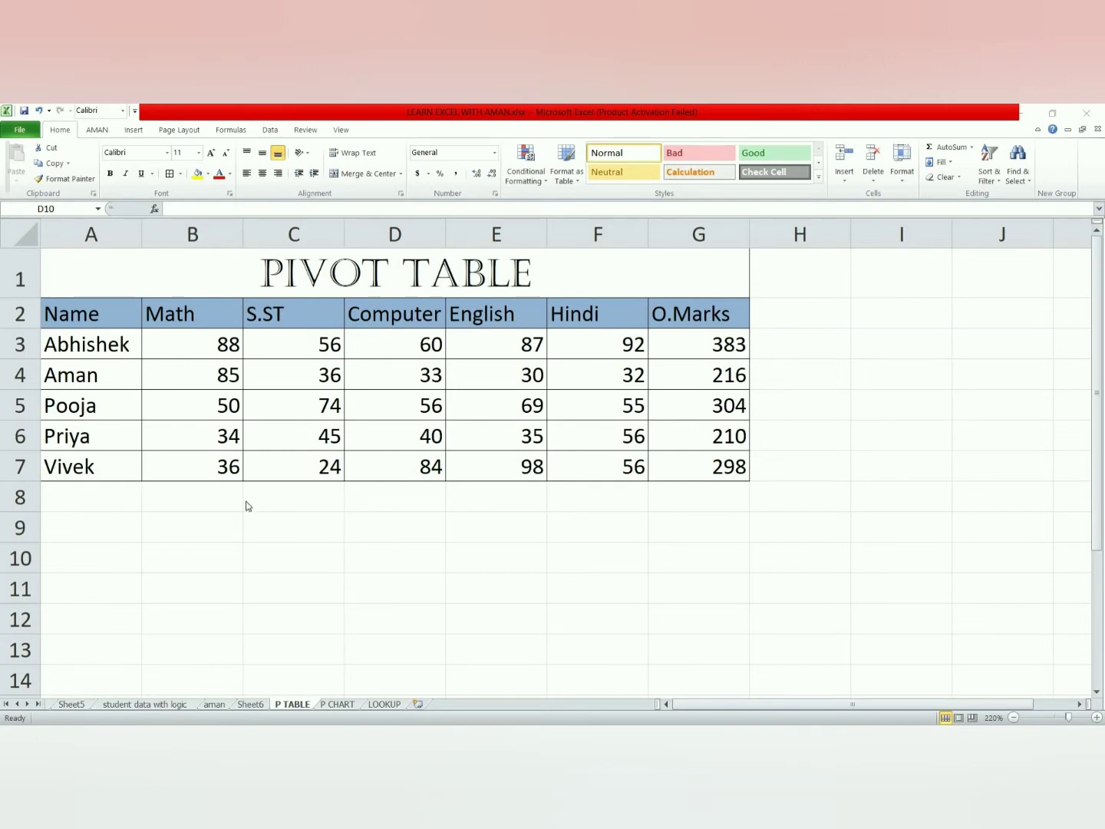
Step: Create a PivotTable from range A2:G7 and place it in the existing worksheet at cell A9
{"action": "left_click_drag", "start_coordinate": [84, 313], "coordinate": [697, 459]}
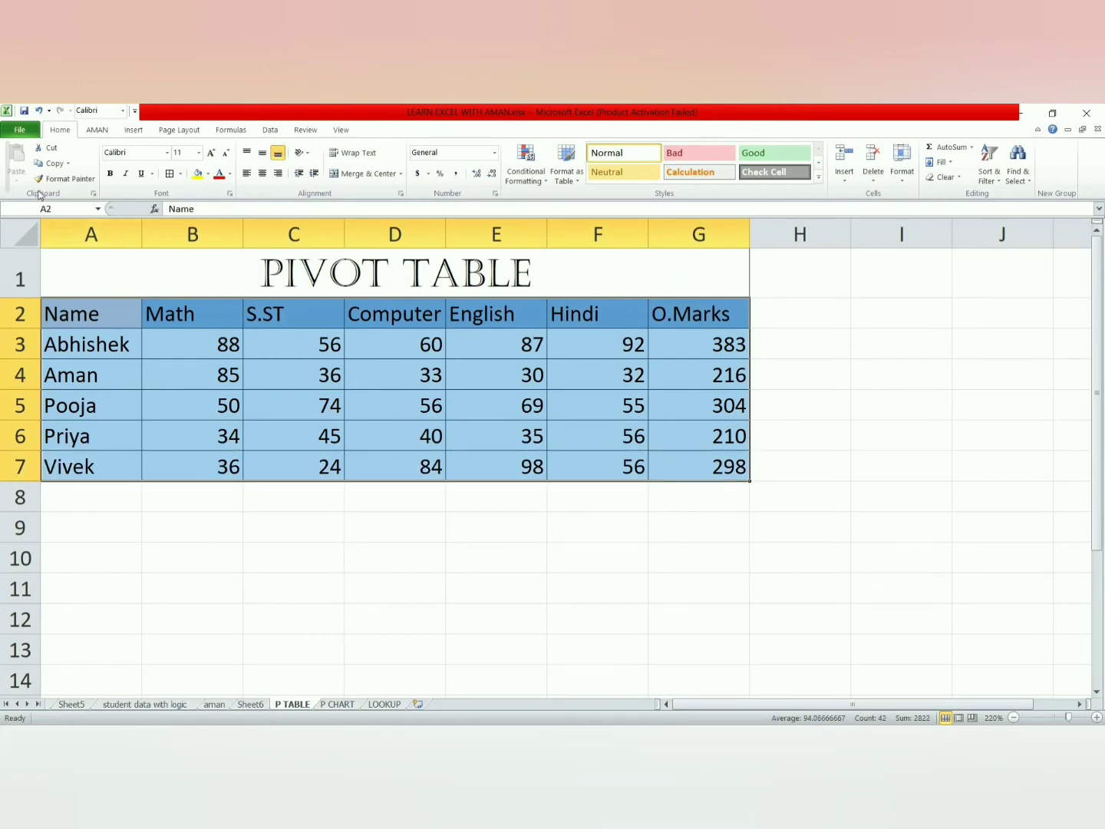
{"action": "left_click", "coordinate": [132, 129]}
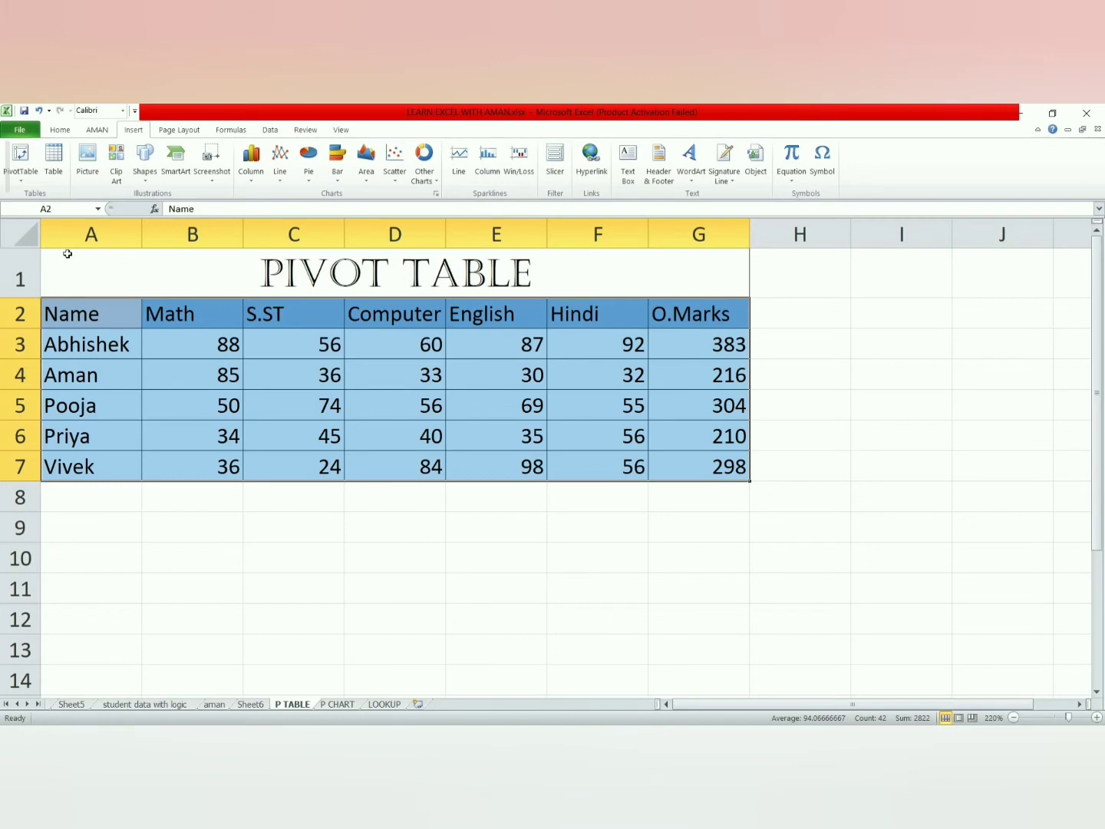
{"action": "left_click", "coordinate": [21, 182]}
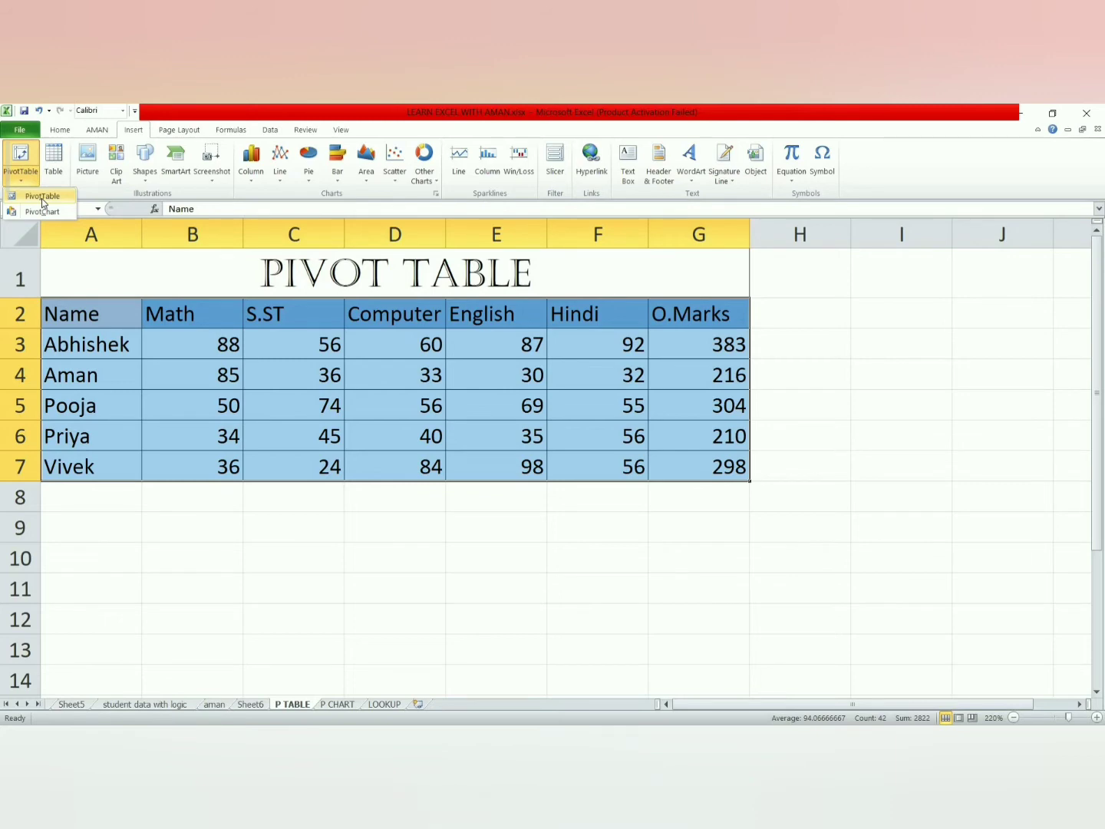
{"action": "left_click", "coordinate": [42, 197]}
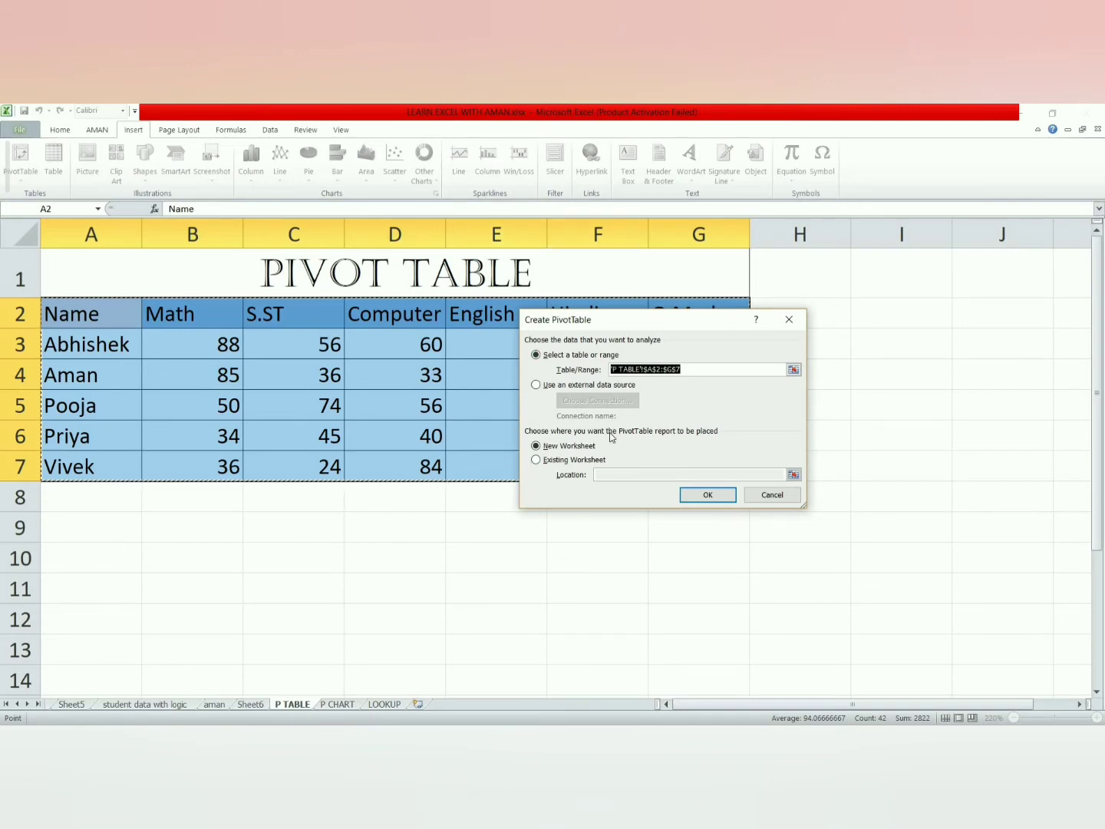
{"action": "left_click", "coordinate": [536, 459]}
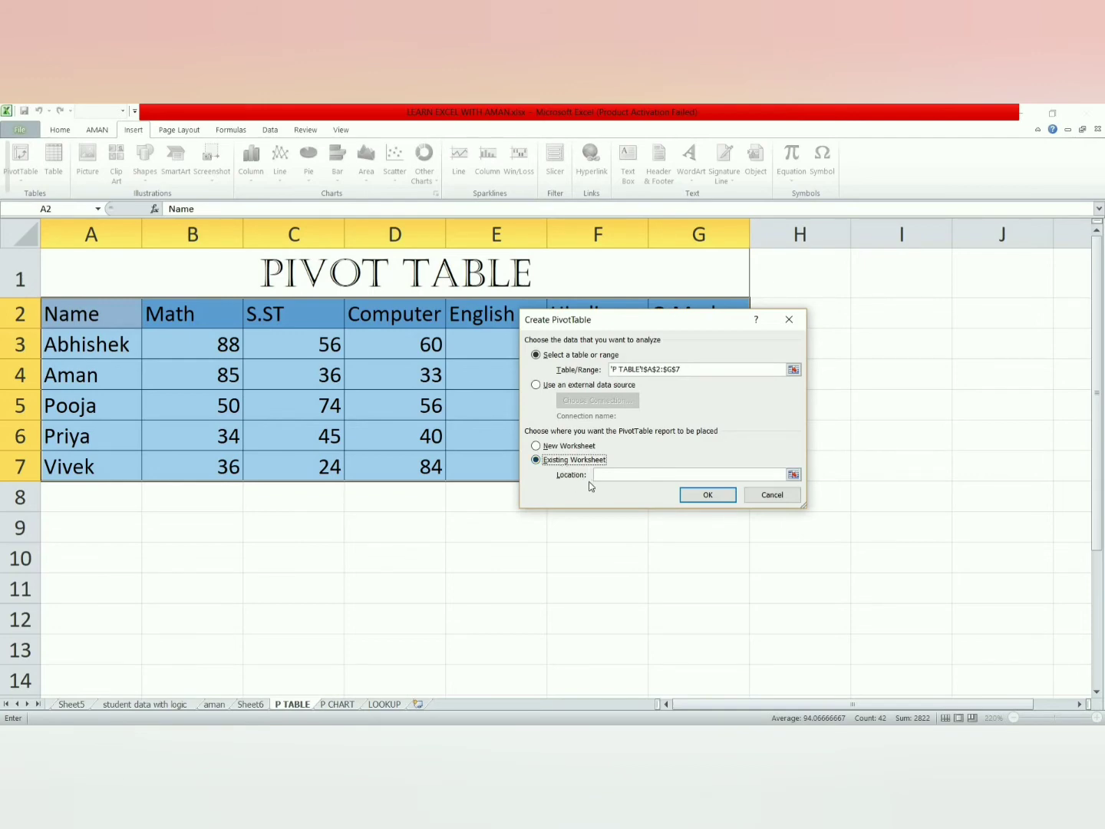
{"action": "left_click", "coordinate": [610, 477]}
{"action": "left_click", "coordinate": [75, 531]}
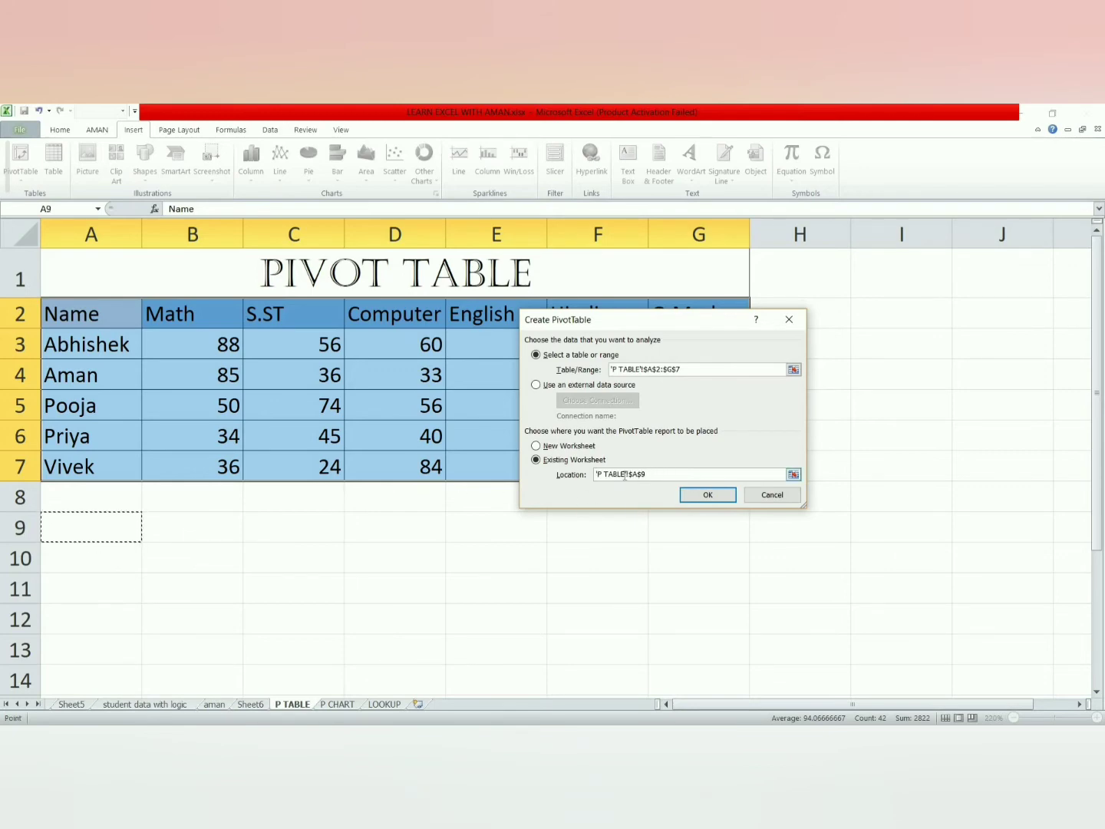
{"action": "left_click", "coordinate": [708, 495]}
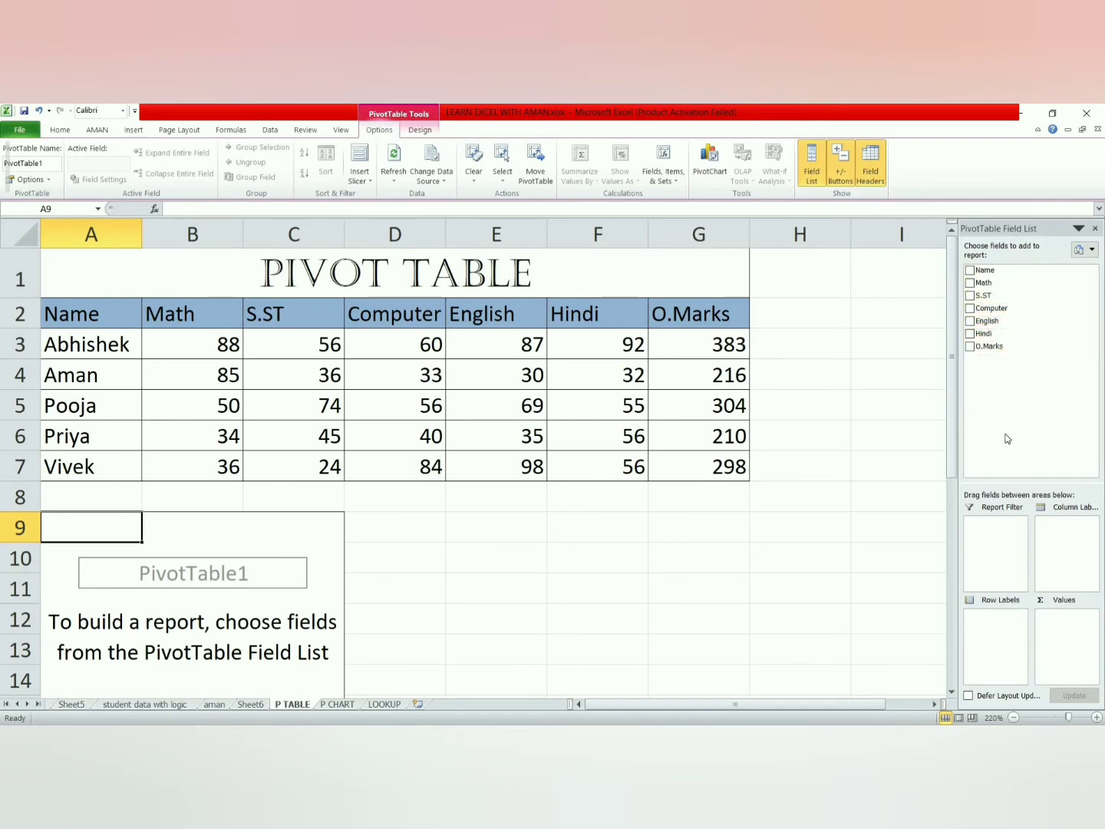
Step: Add the Name, Math, S.ST, Computer, English, Hindi and O.Marks fields to the PivotTable
{"action": "left_click", "coordinate": [970, 270]}
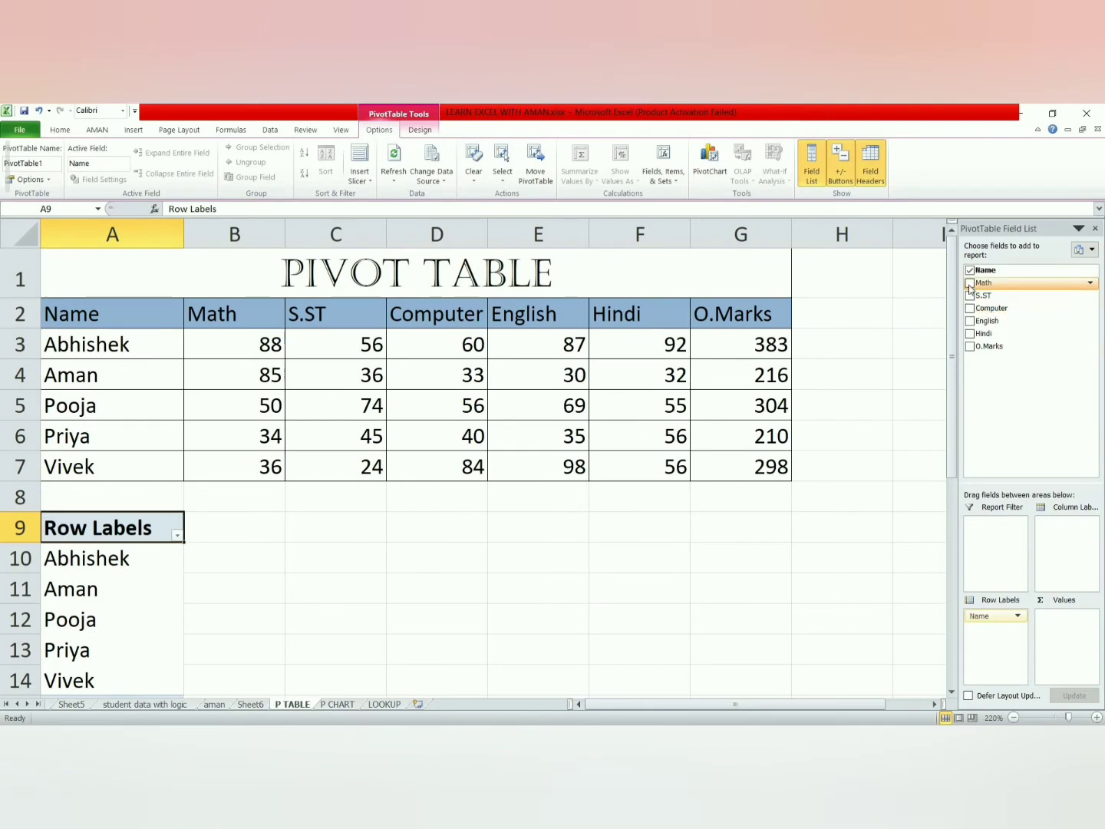
{"action": "left_click", "coordinate": [970, 284]}
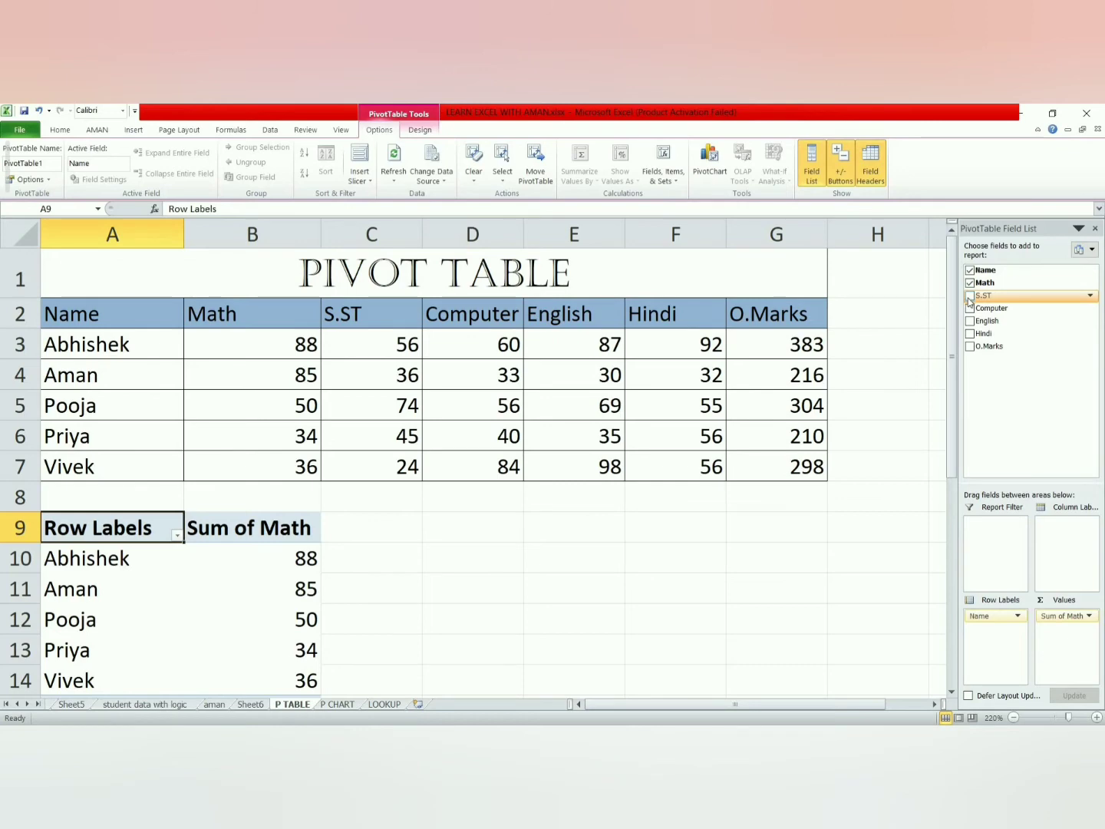
{"action": "left_click", "coordinate": [971, 295]}
{"action": "left_click", "coordinate": [971, 308]}
{"action": "left_click", "coordinate": [969, 321]}
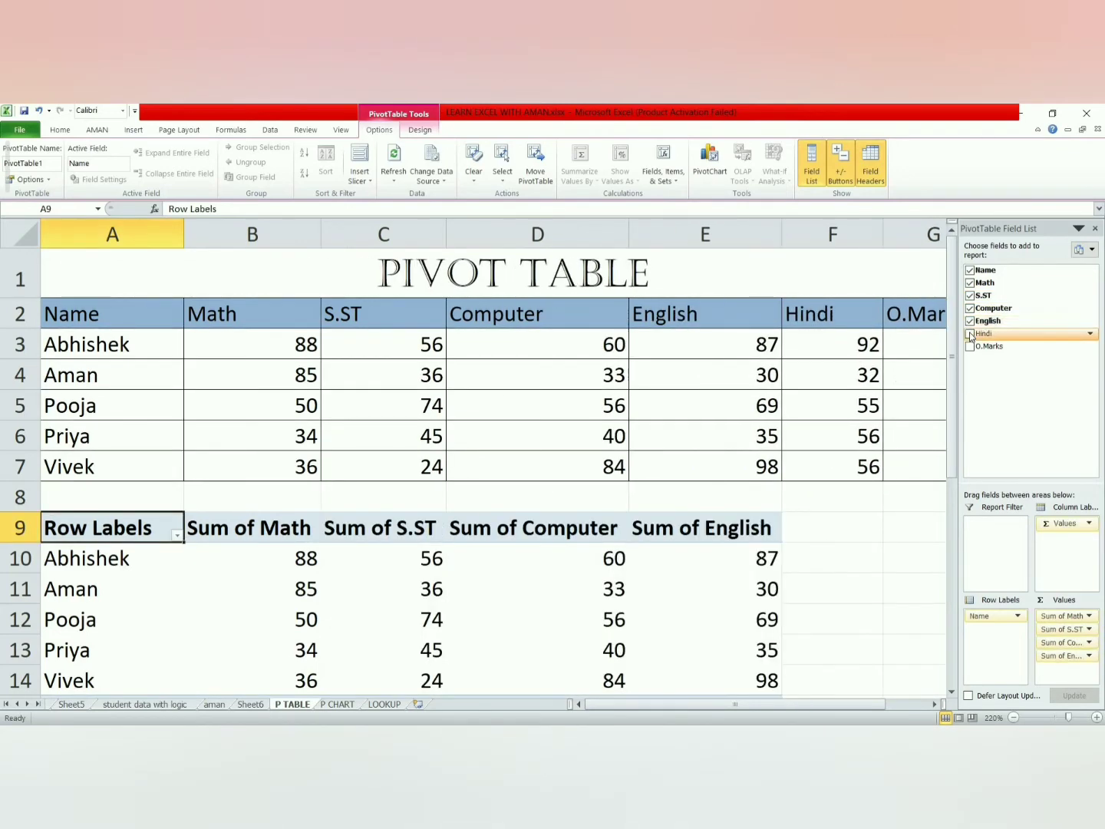
{"action": "left_click", "coordinate": [971, 333]}
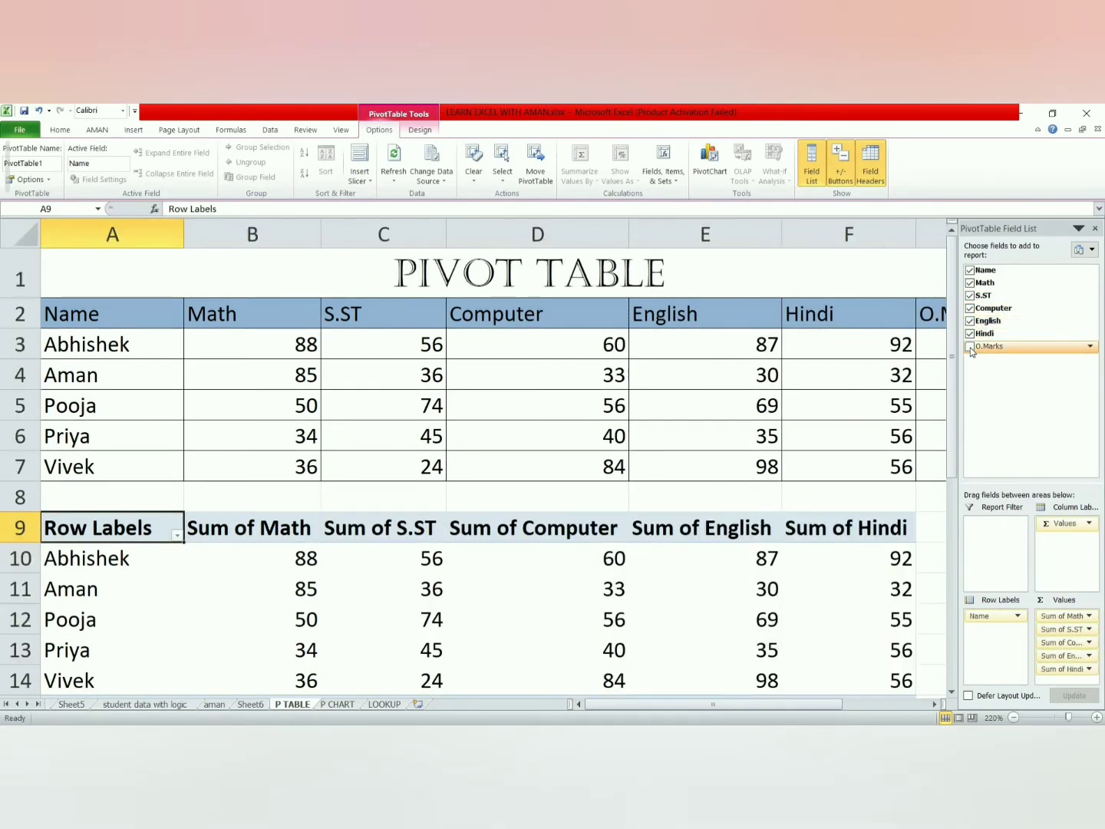
{"action": "left_click", "coordinate": [970, 348]}
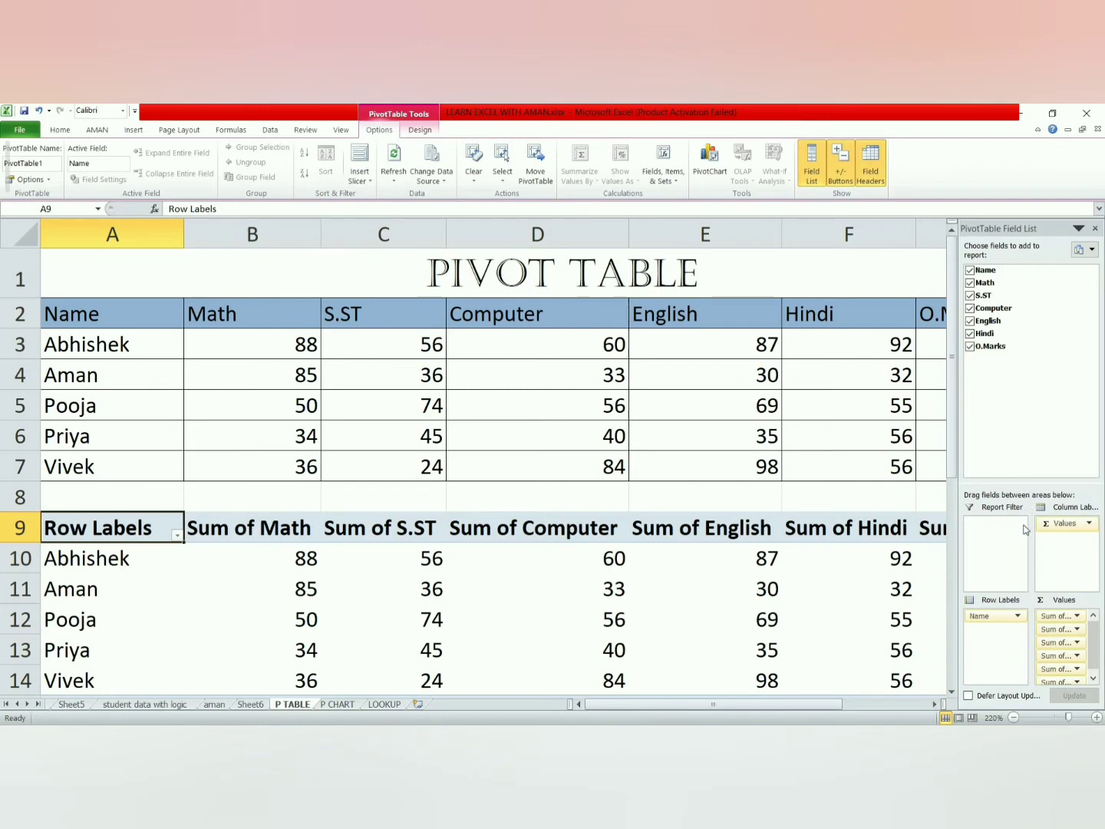
Step: Hide the field list to view the whole PivotTable down to its grand total, and show the list again
{"action": "left_click", "coordinate": [1095, 228]}
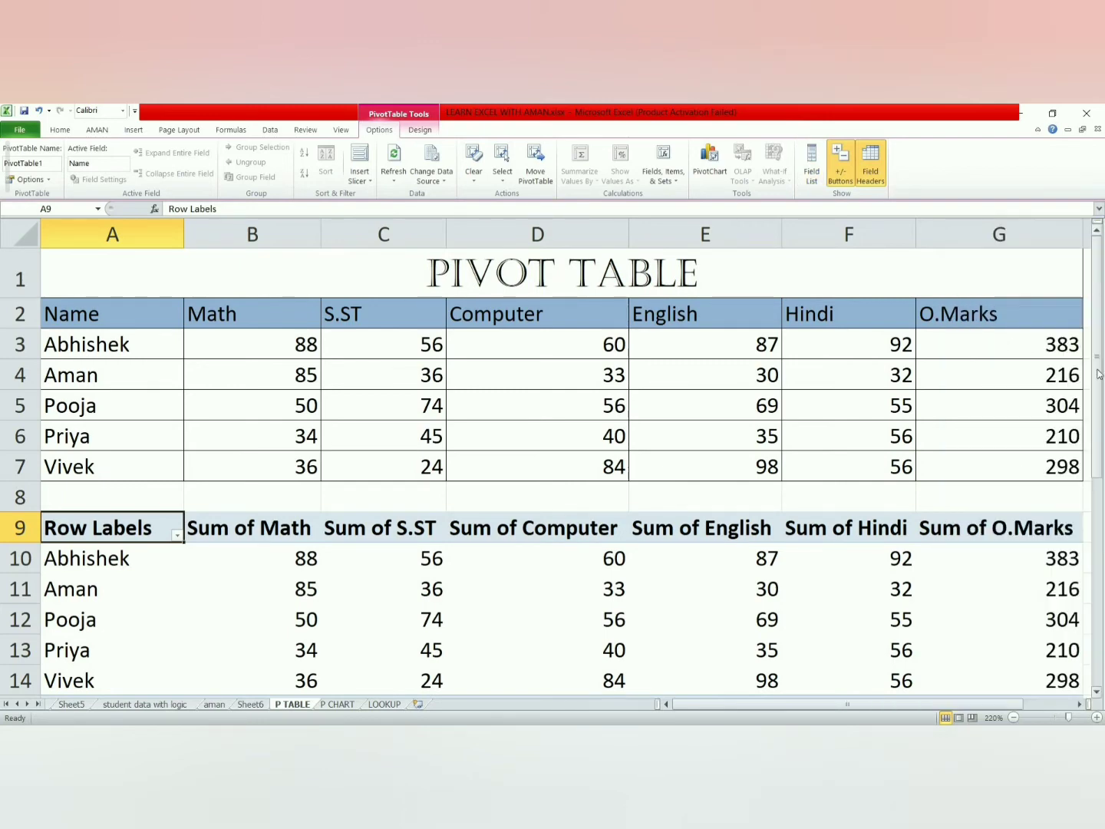
{"action": "left_click_drag", "start_coordinate": [1098, 422], "coordinate": [1089, 492]}
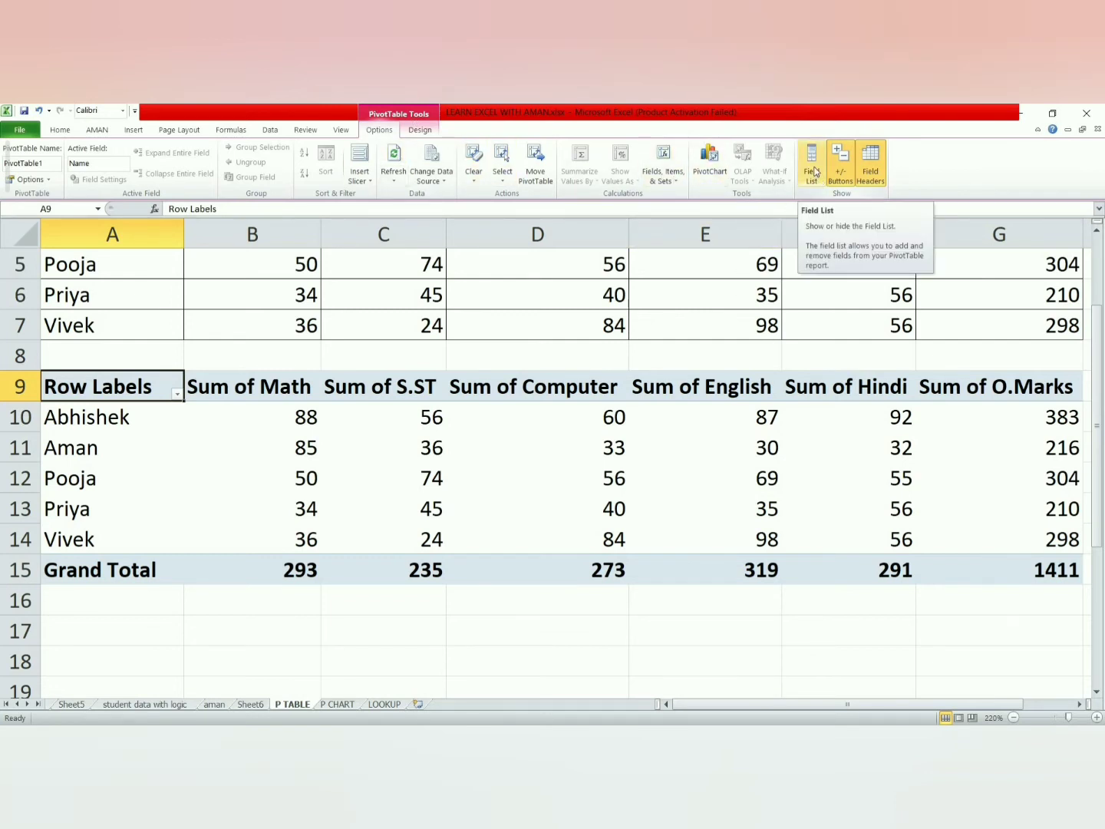
{"action": "left_click", "coordinate": [814, 169]}
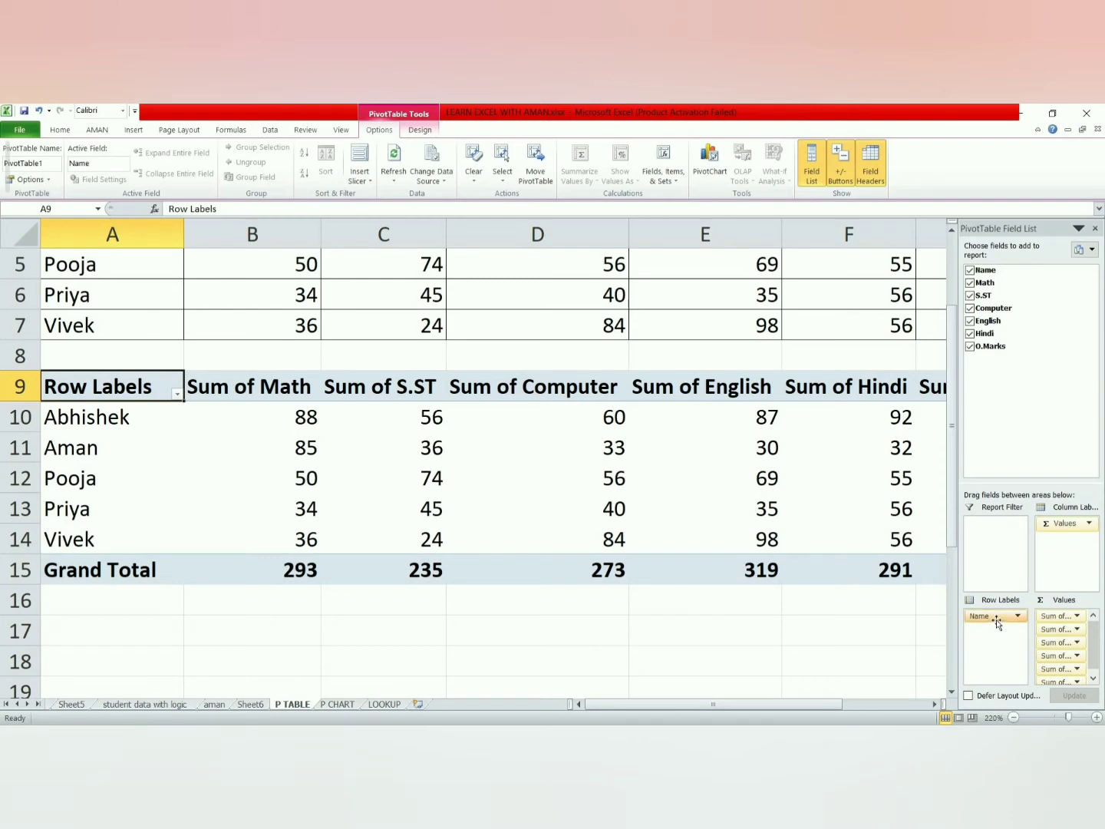
Step: Filter the PivotTable's row labels to only the second student, and clear the filter from Name
{"action": "left_click", "coordinate": [178, 393]}
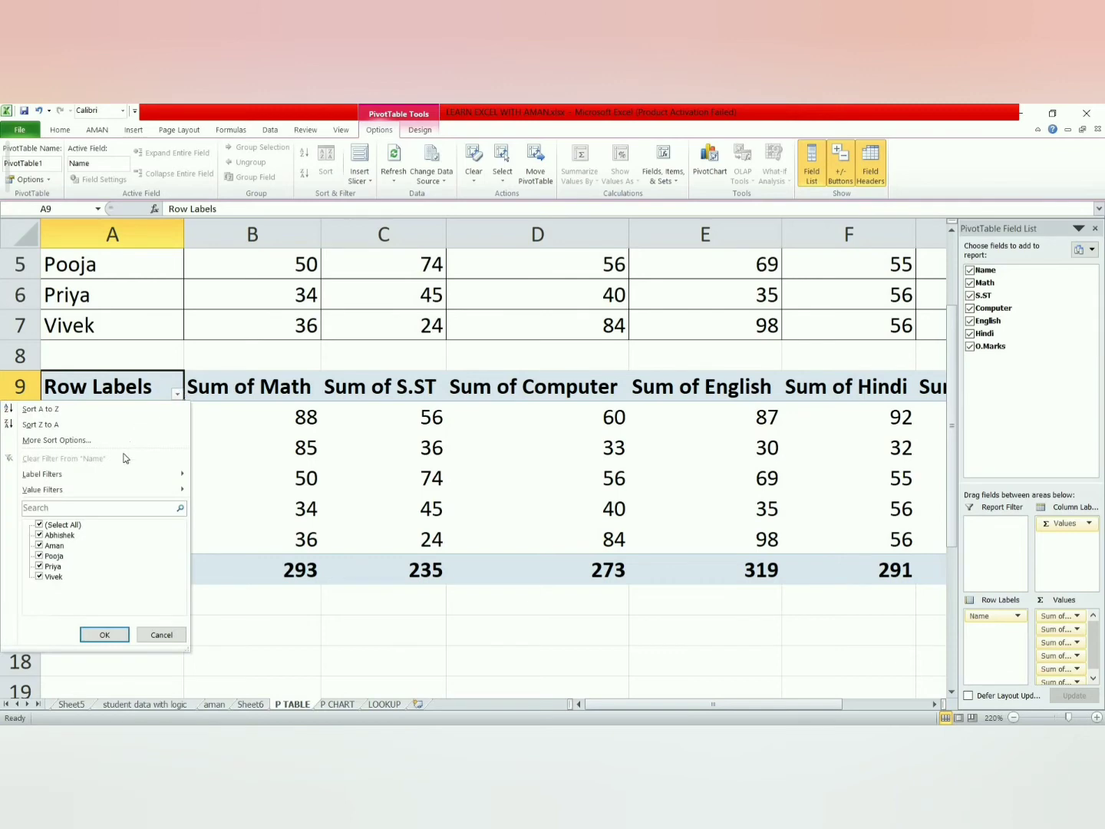
{"action": "left_click", "coordinate": [40, 525]}
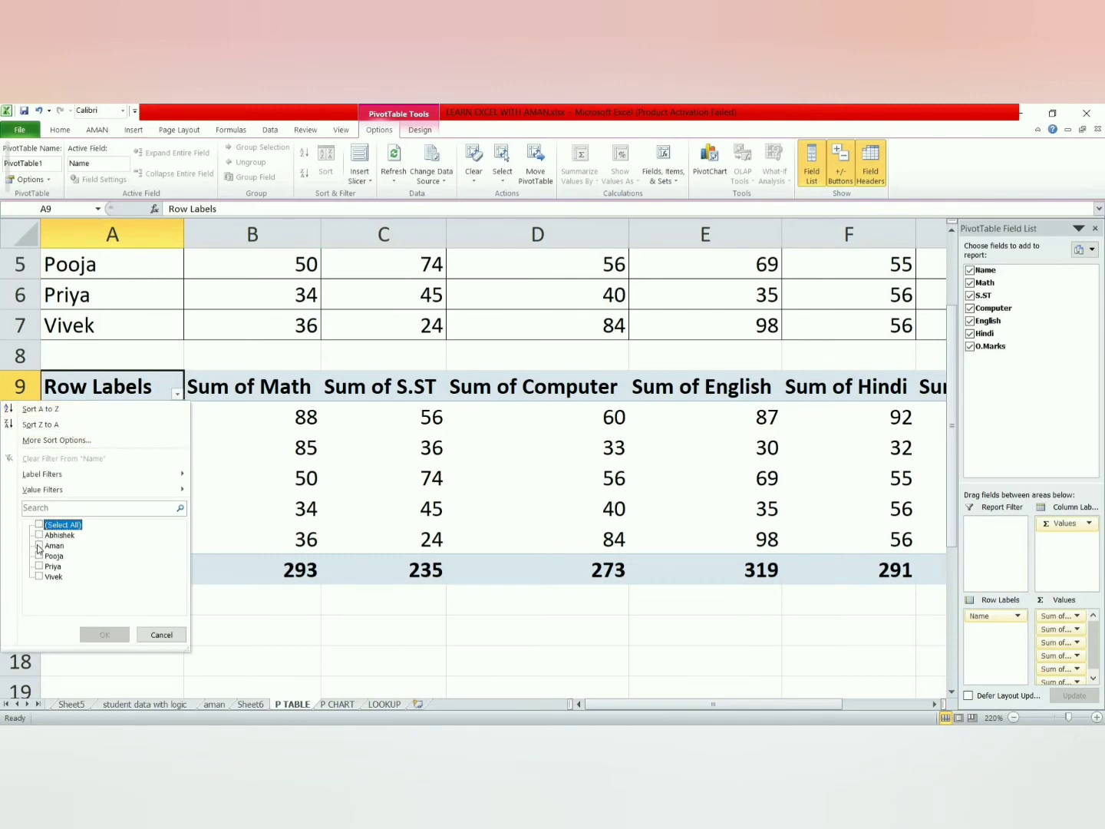
{"action": "left_click", "coordinate": [38, 547]}
{"action": "left_click", "coordinate": [103, 635]}
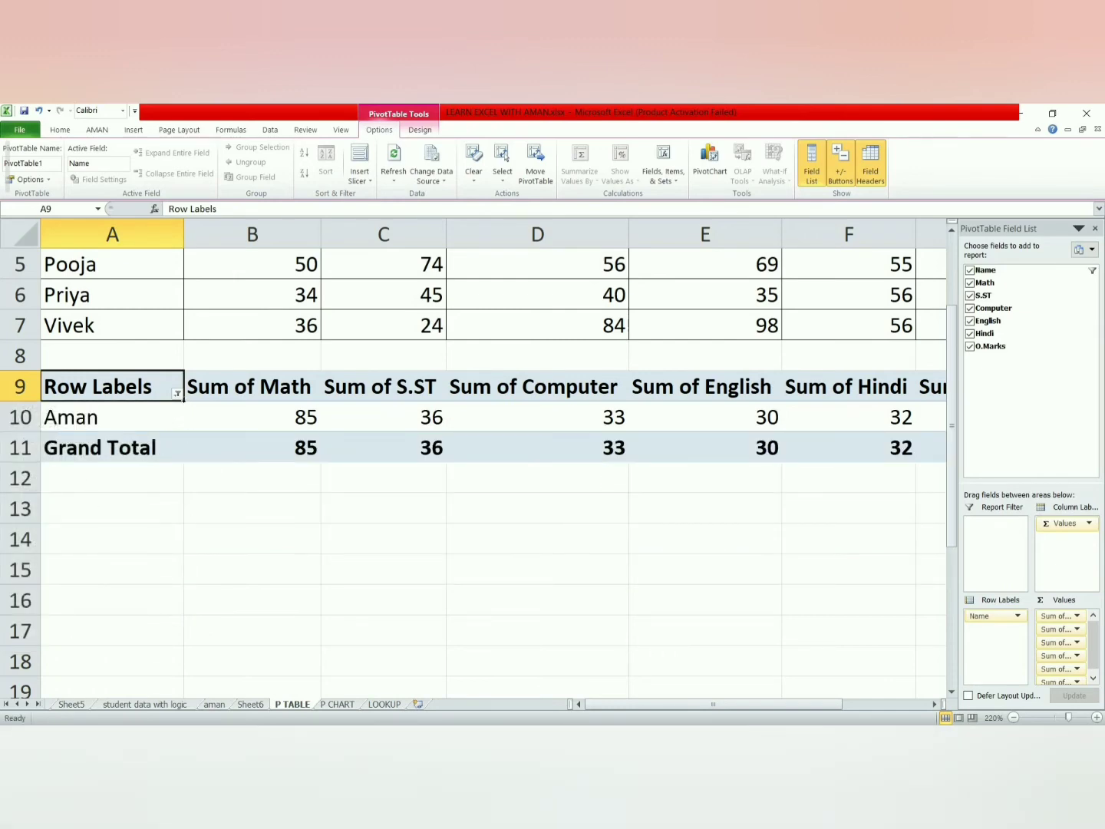
{"action": "left_click", "coordinate": [178, 394]}
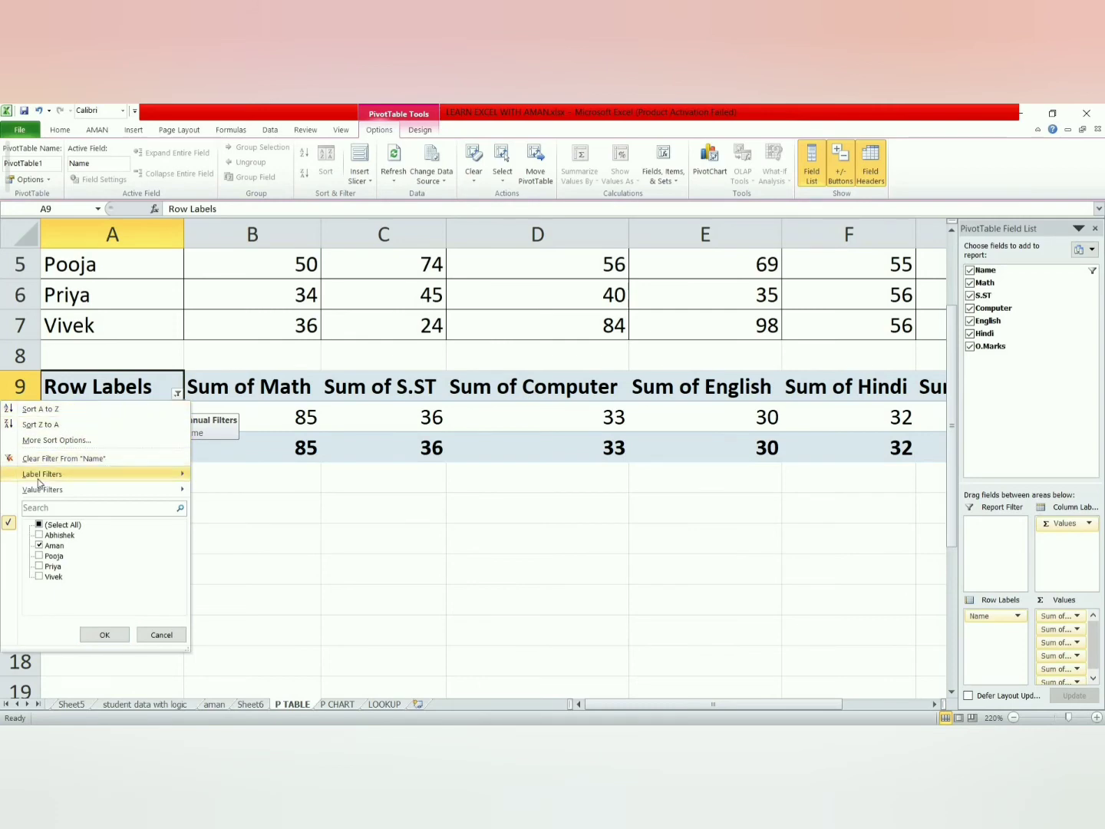
{"action": "left_click", "coordinate": [116, 463]}
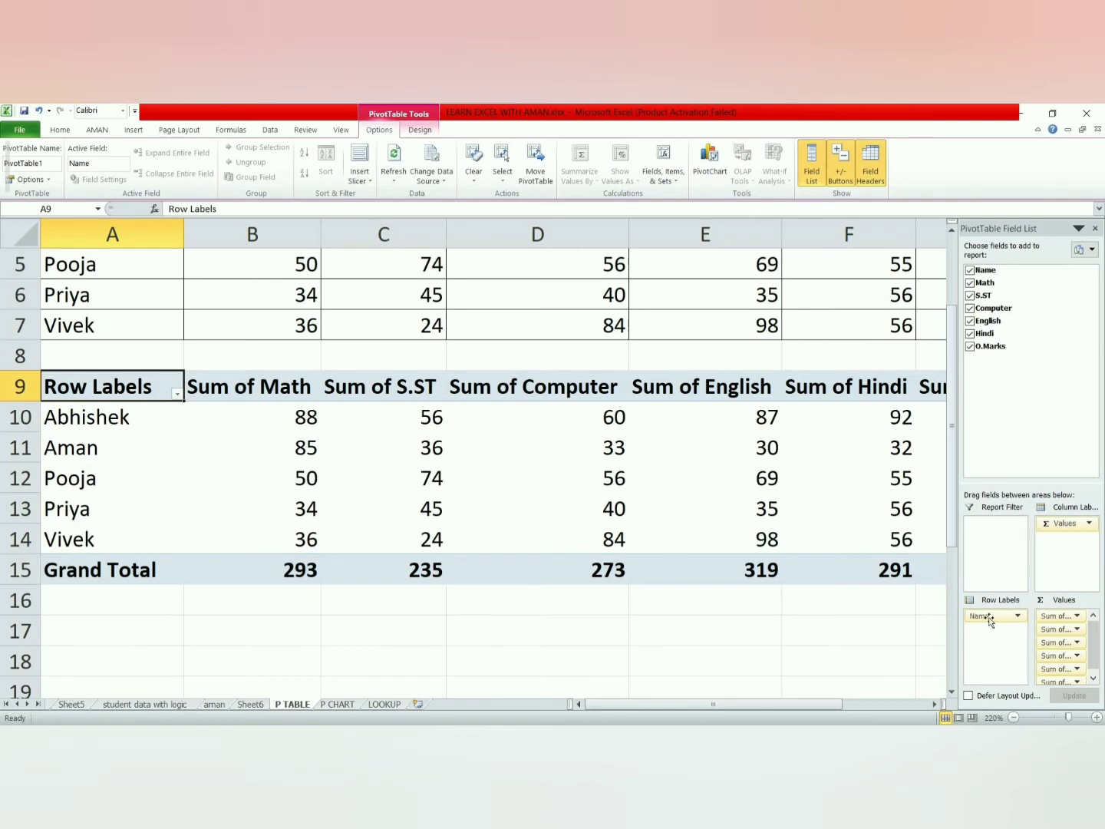
Step: Move the Name field to the Report Filter area, replacing the destination cells, and filter the report to the first student
{"action": "left_click_drag", "start_coordinate": [991, 561], "coordinate": [991, 561]}
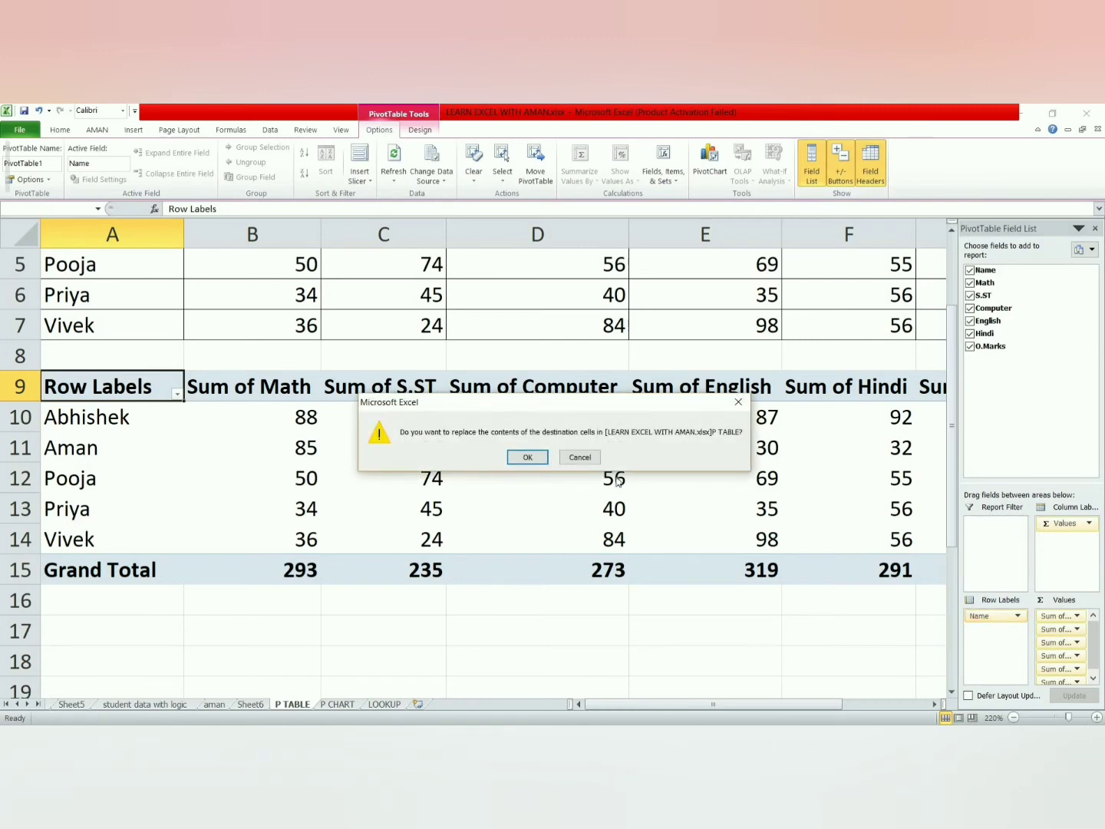
{"action": "left_click", "coordinate": [524, 459]}
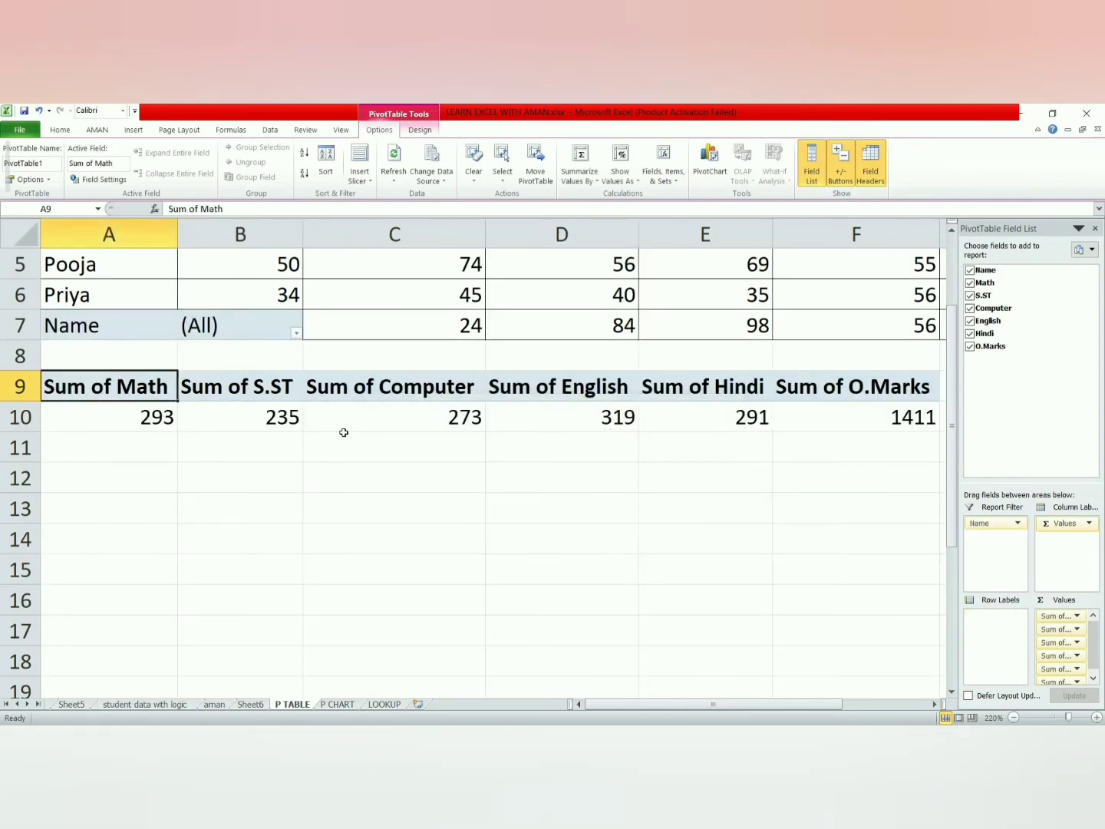
{"action": "left_click", "coordinate": [296, 335]}
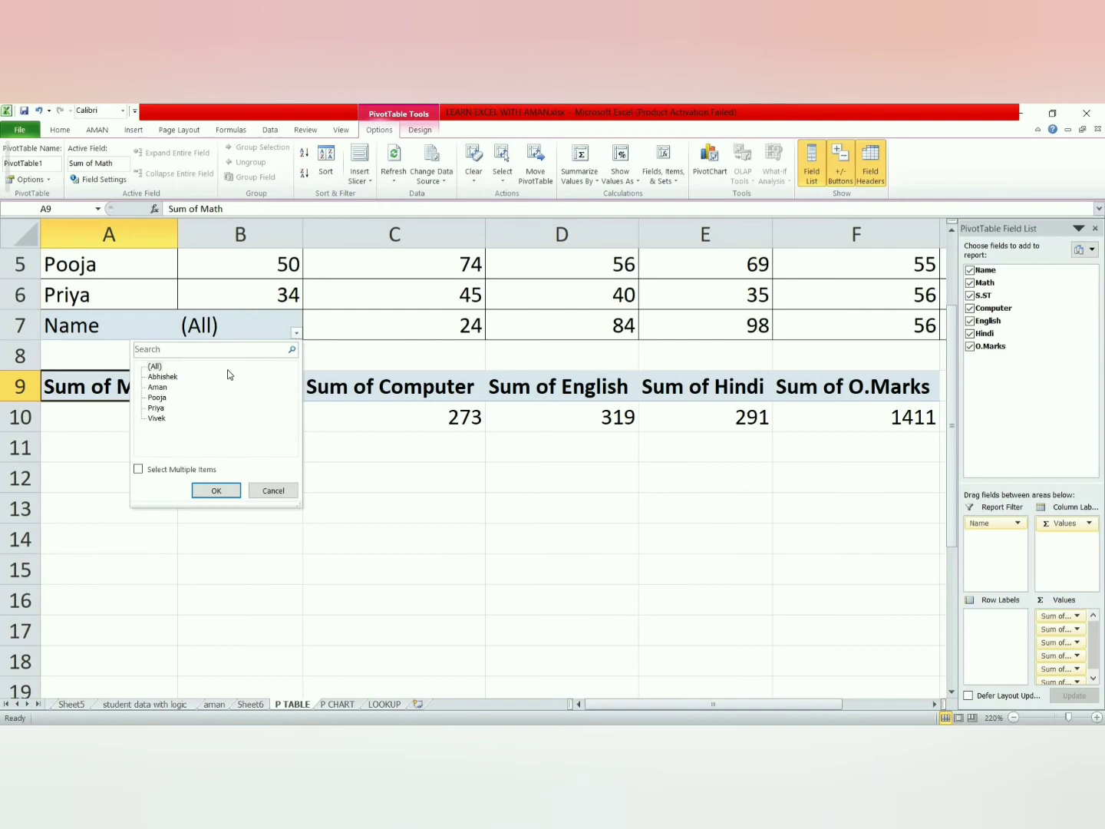
{"action": "left_click", "coordinate": [162, 377]}
{"action": "left_click", "coordinate": [215, 494]}
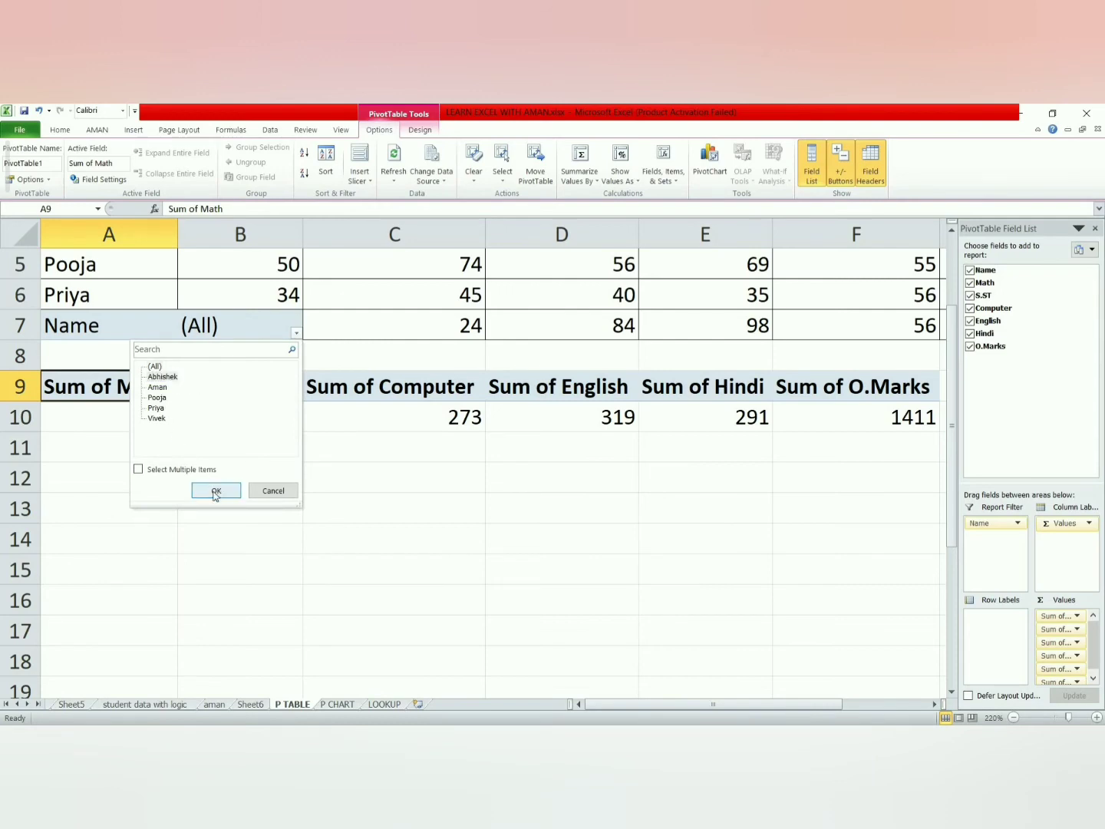
Step: Allow multiple items in the Name report filter and add the second student, and return the Name field to Row Labels
{"action": "left_click", "coordinate": [296, 333]}
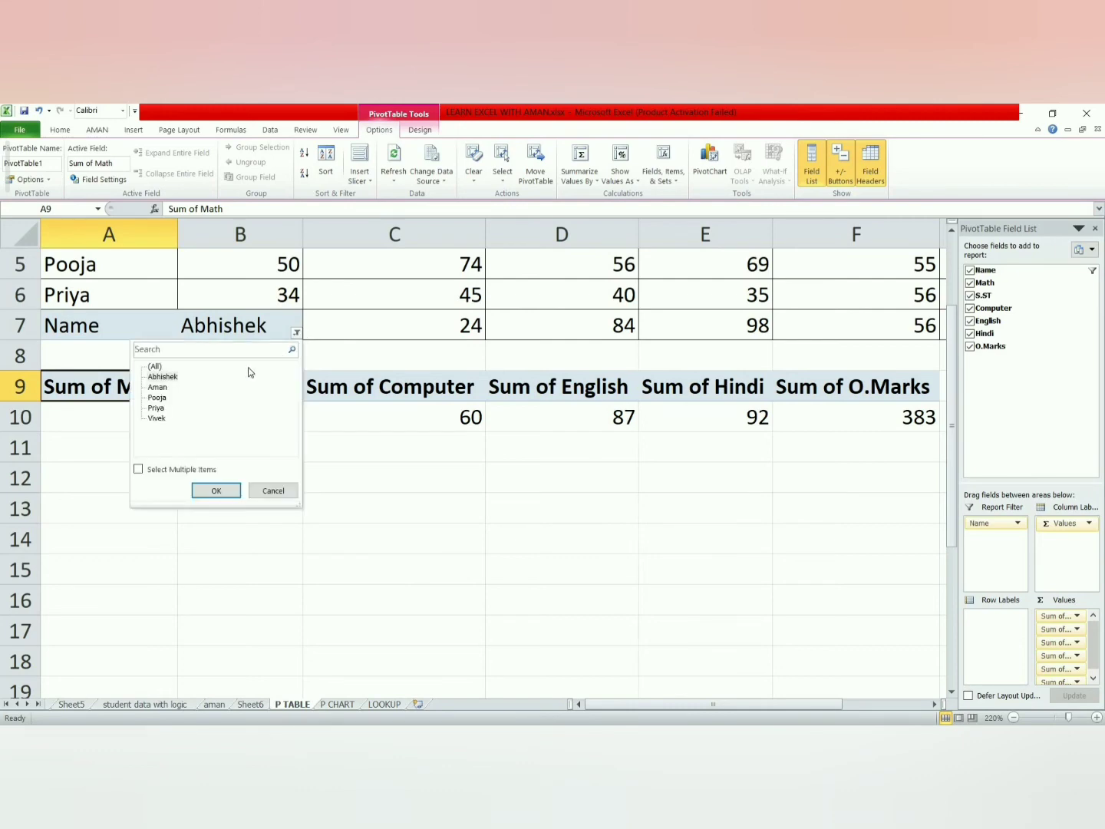
{"action": "left_click", "coordinate": [149, 470]}
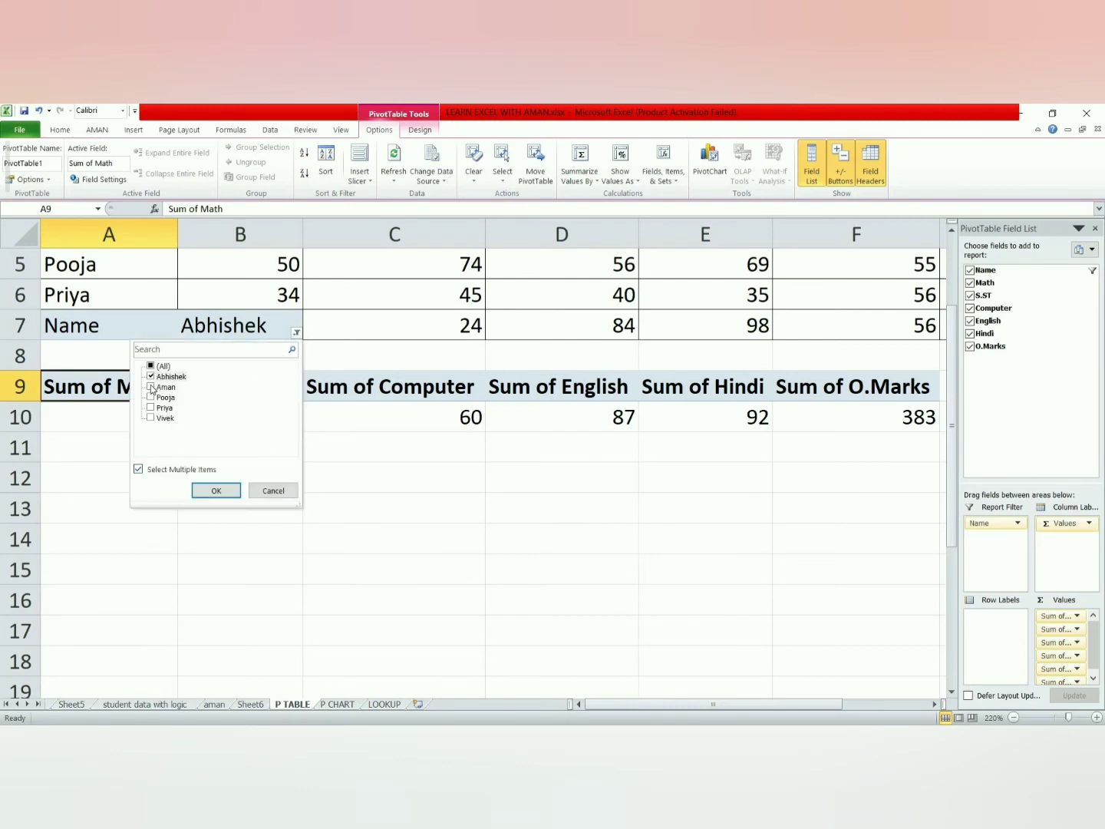
{"action": "left_click", "coordinate": [152, 388]}
{"action": "left_click", "coordinate": [217, 490]}
{"action": "left_click_drag", "start_coordinate": [996, 523], "coordinate": [964, 621]}
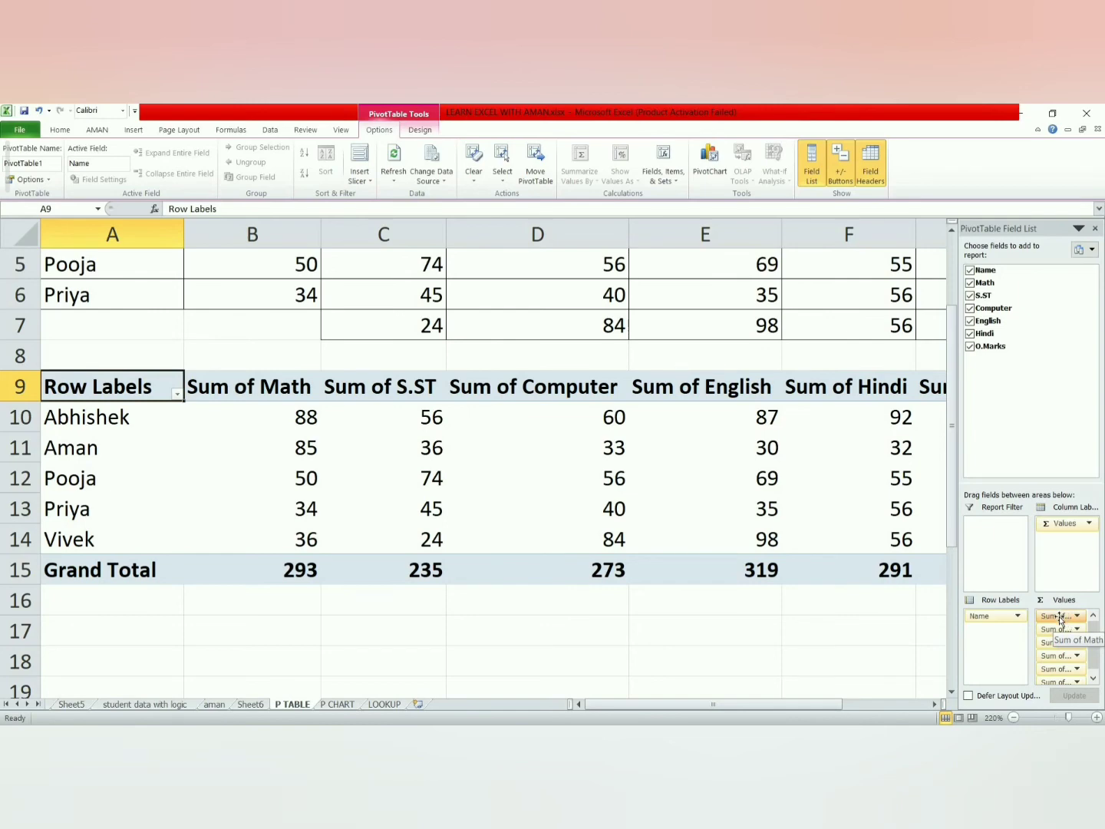
Step: Try the Math field in Row Labels and Column Labels, and return it to Values between Computer and English
{"action": "left_click_drag", "start_coordinate": [1067, 622], "coordinate": [1004, 644]}
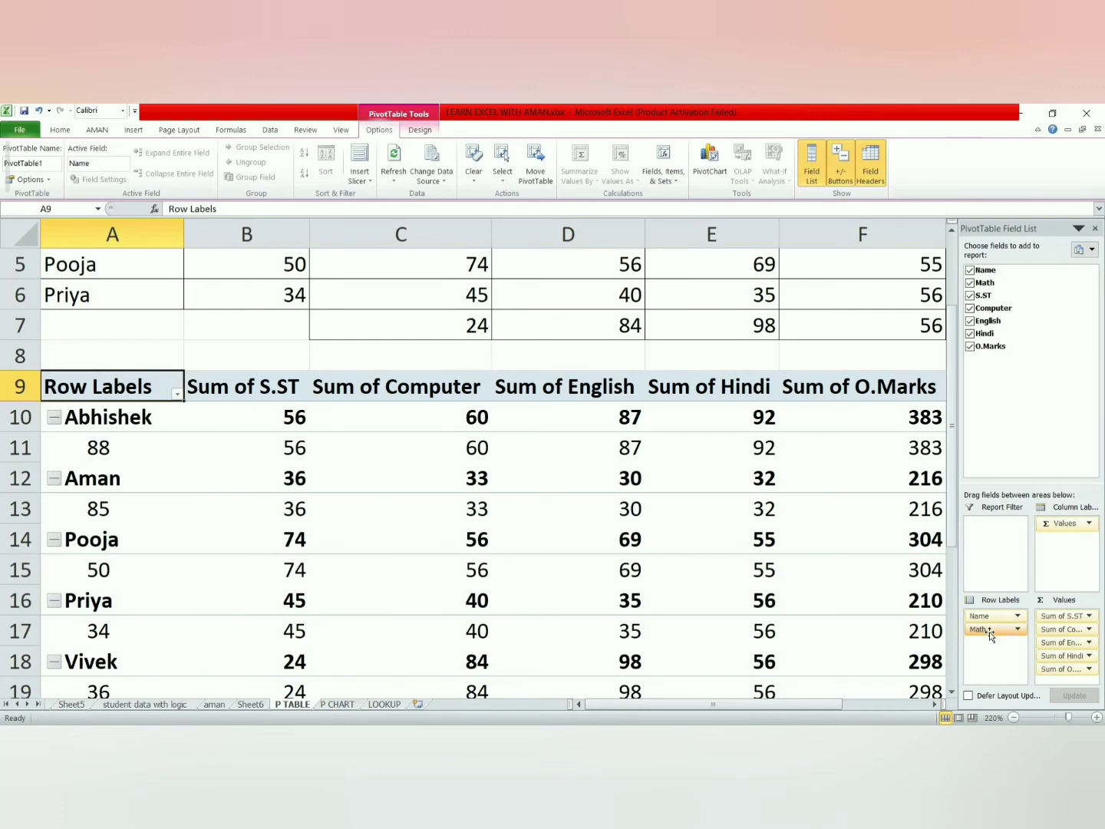
{"action": "left_click_drag", "start_coordinate": [991, 634], "coordinate": [1062, 558]}
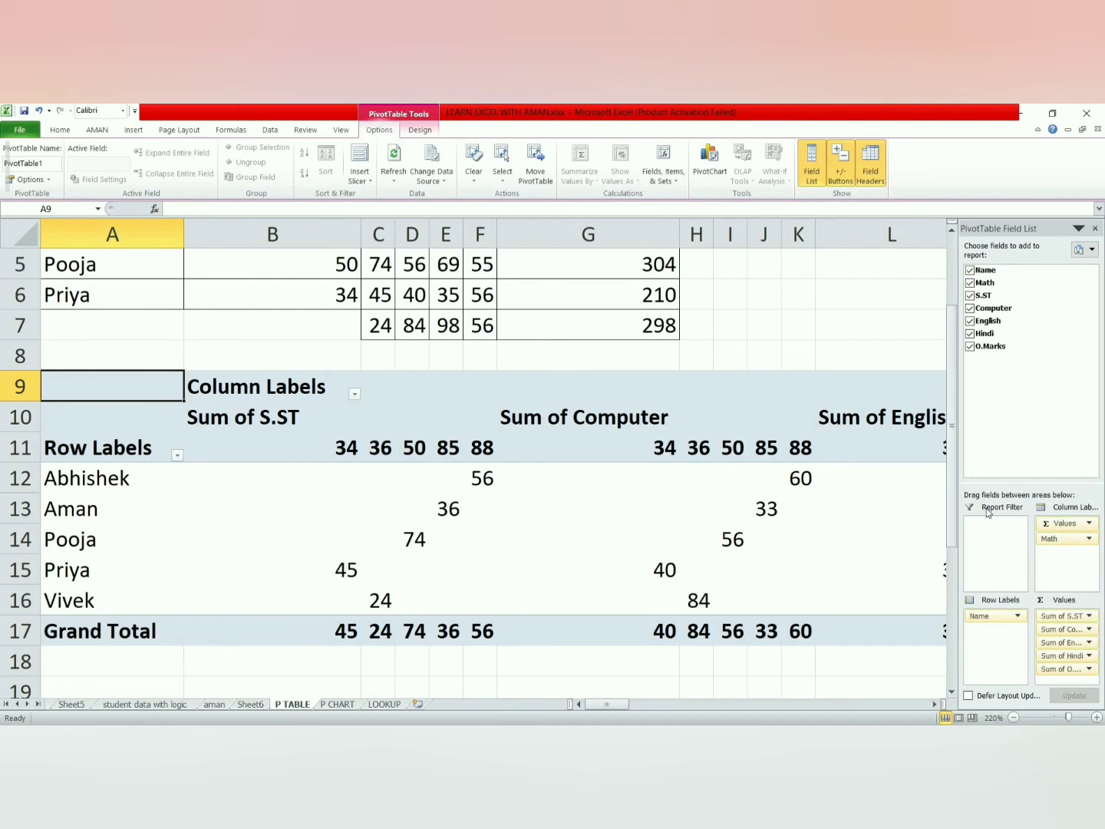
{"action": "left_click_drag", "start_coordinate": [1065, 541], "coordinate": [997, 629]}
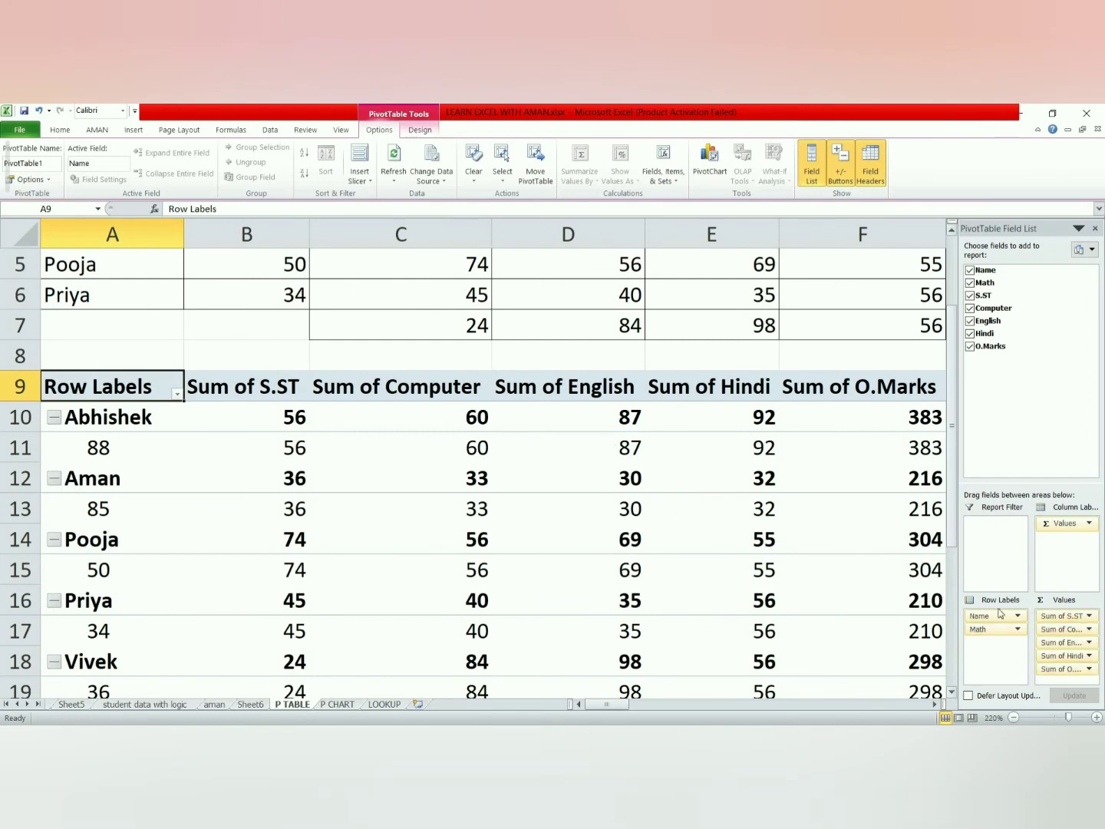
{"action": "left_click_drag", "start_coordinate": [997, 629], "coordinate": [1030, 640]}
{"action": "left_click", "coordinate": [534, 478]}
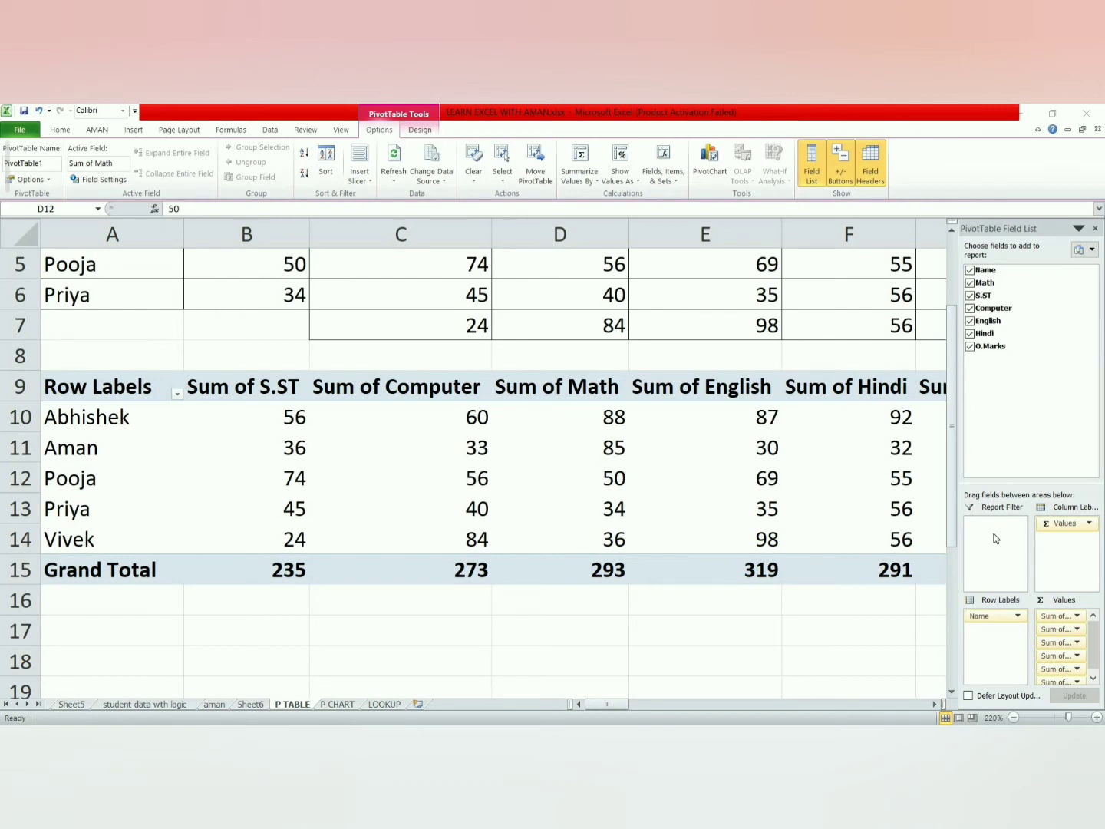
Step: Move the Name field from Row Labels to the Report Filter area of the PivotTable
{"action": "left_click", "coordinate": [1001, 617]}
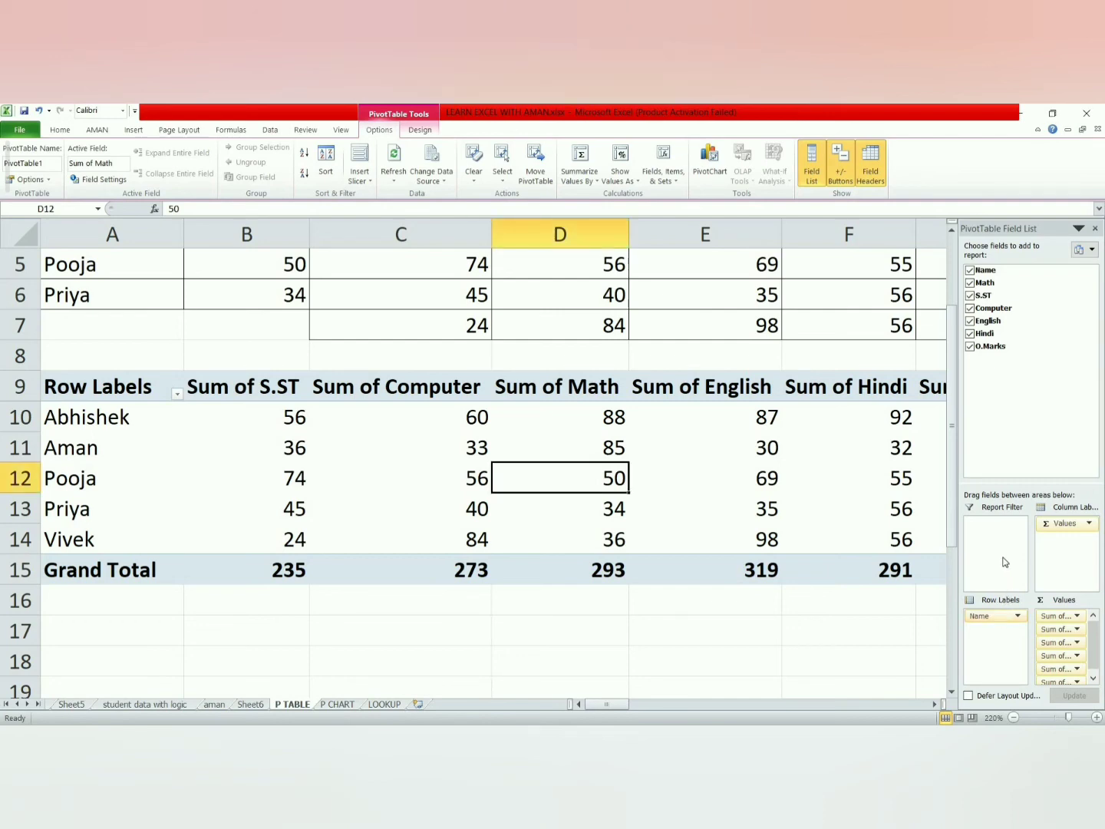
{"action": "left_click", "coordinate": [1002, 617]}
{"action": "left_click", "coordinate": [992, 624]}
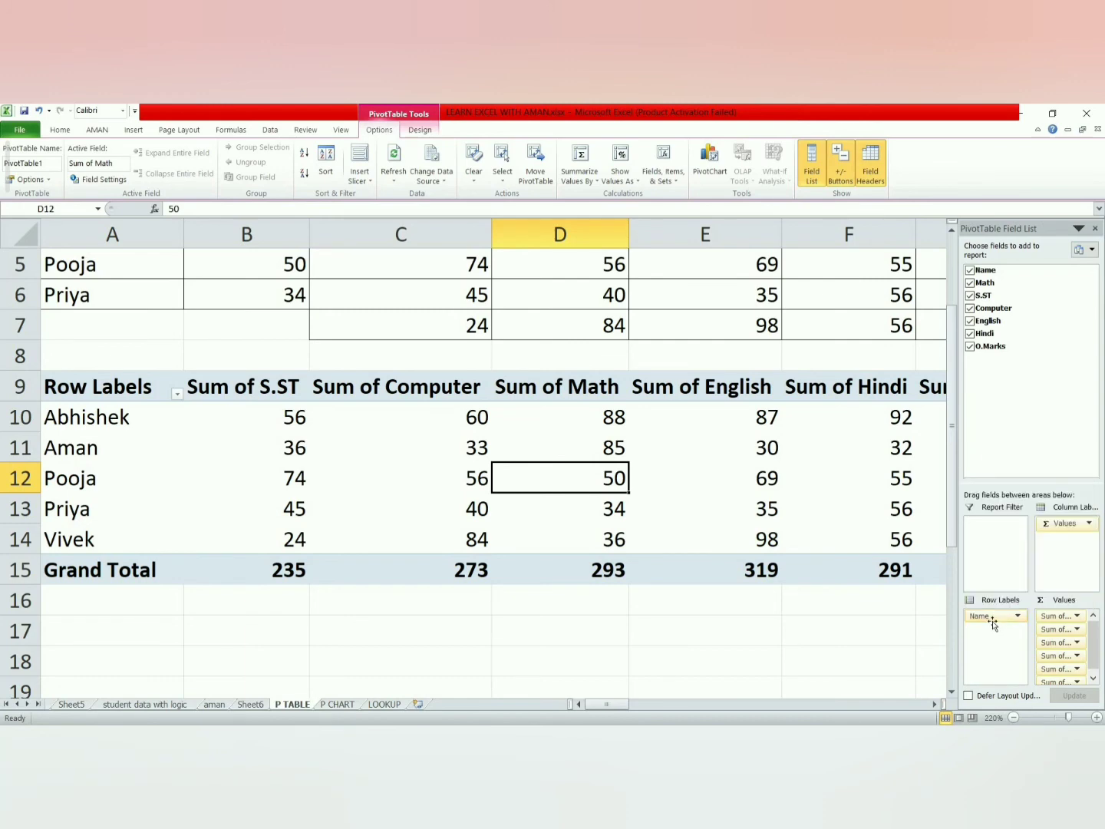
{"action": "left_click_drag", "start_coordinate": [992, 617], "coordinate": [998, 546]}
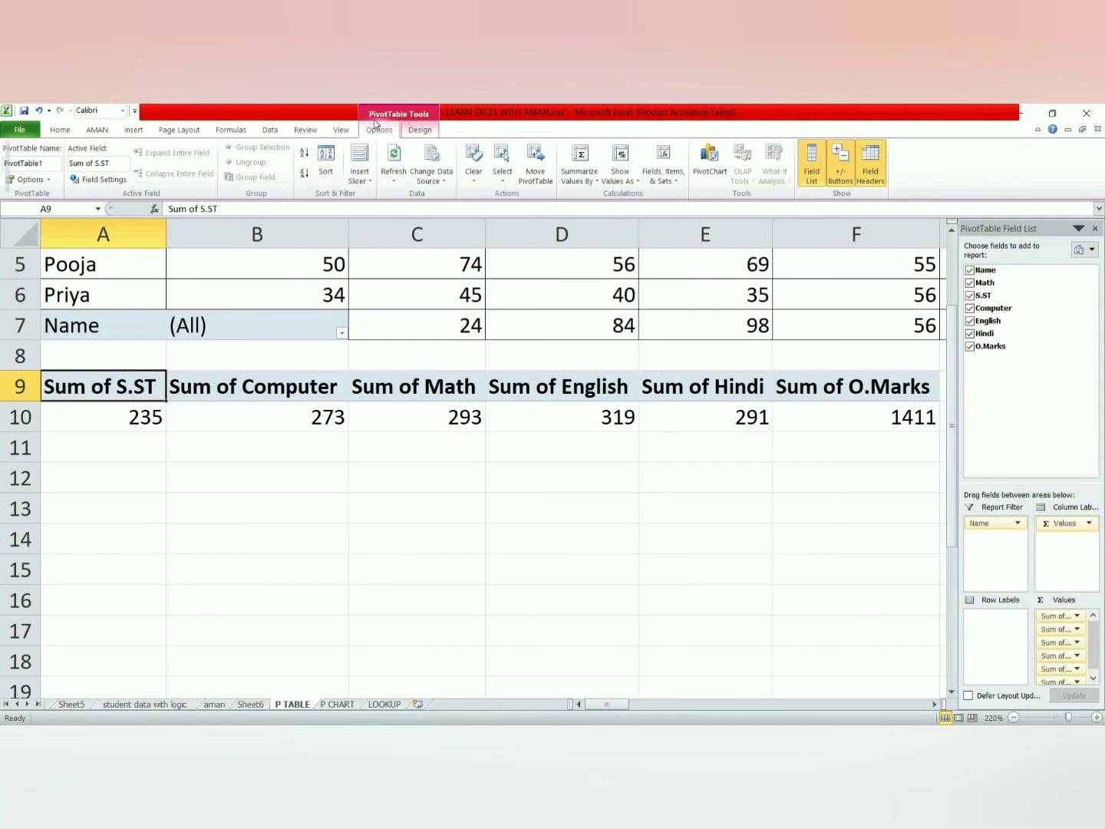
Step: Generate separate report filter pages of the PivotTable for every item in the Name field
{"action": "left_click", "coordinate": [47, 180]}
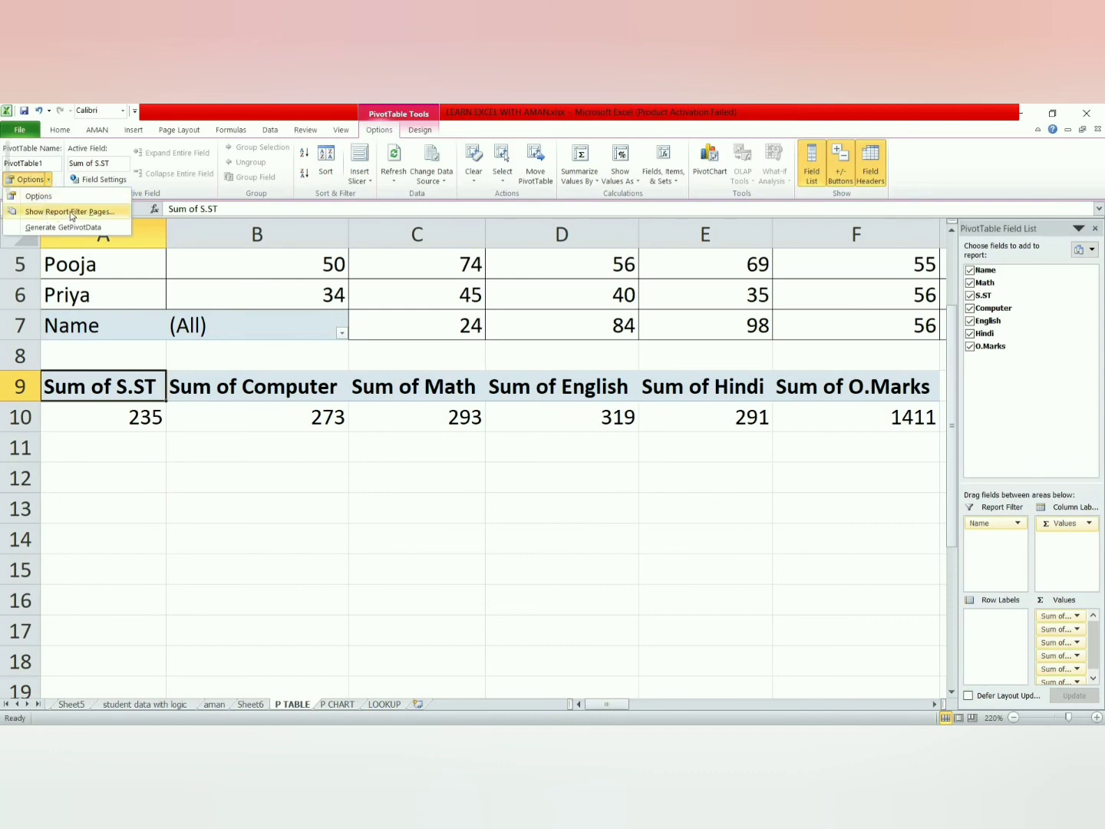
{"action": "left_click", "coordinate": [70, 212]}
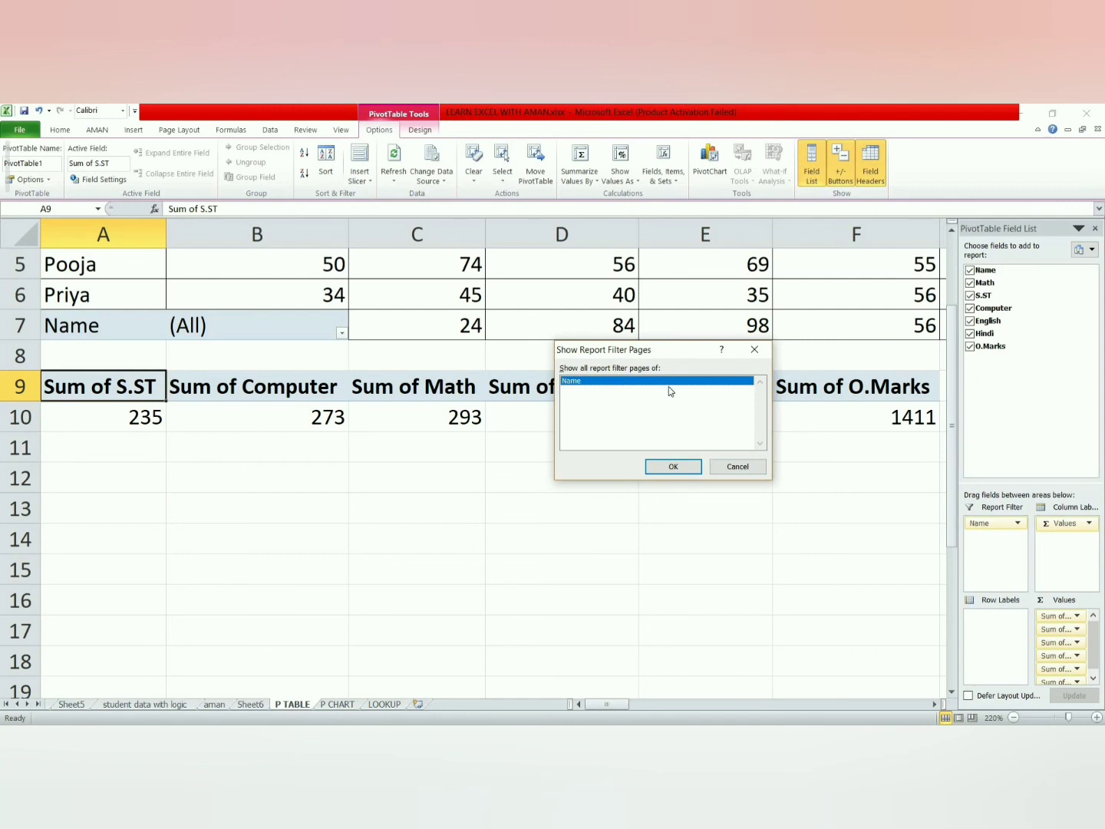
{"action": "left_click", "coordinate": [674, 467]}
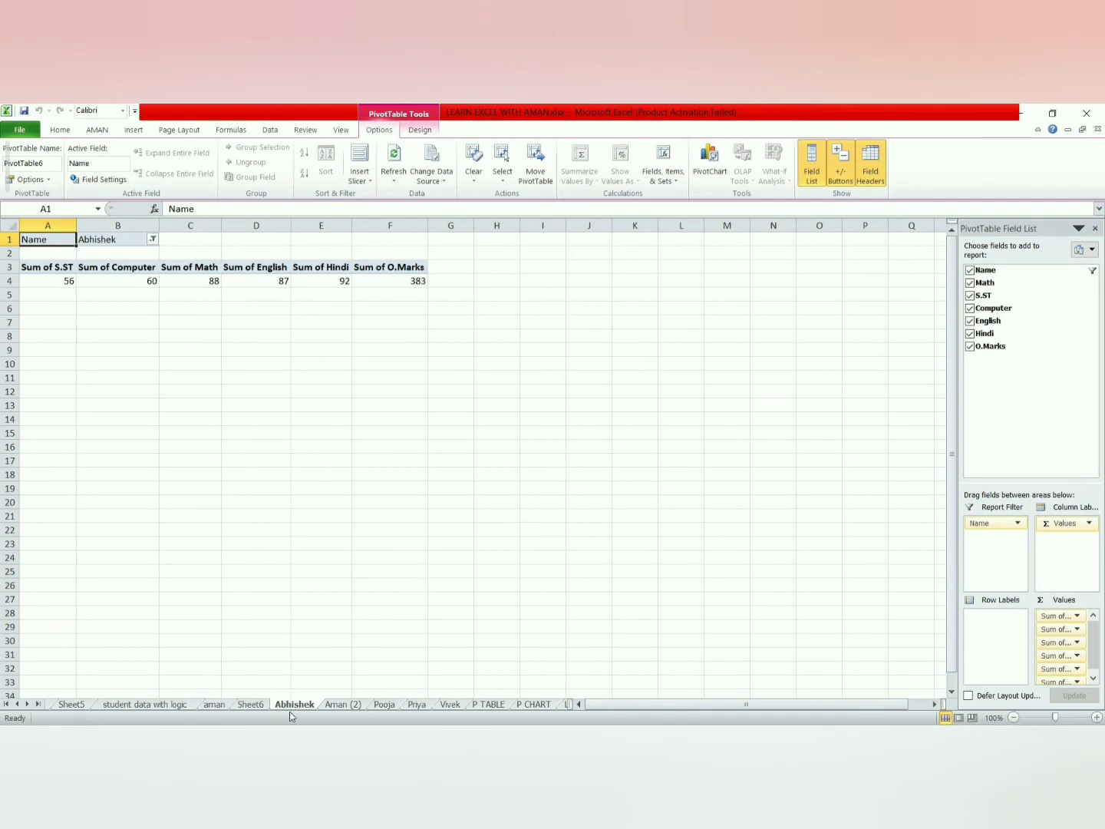
Step: Look through the generated report filter sheets of the second, third and fourth students
{"action": "left_click", "coordinate": [349, 706]}
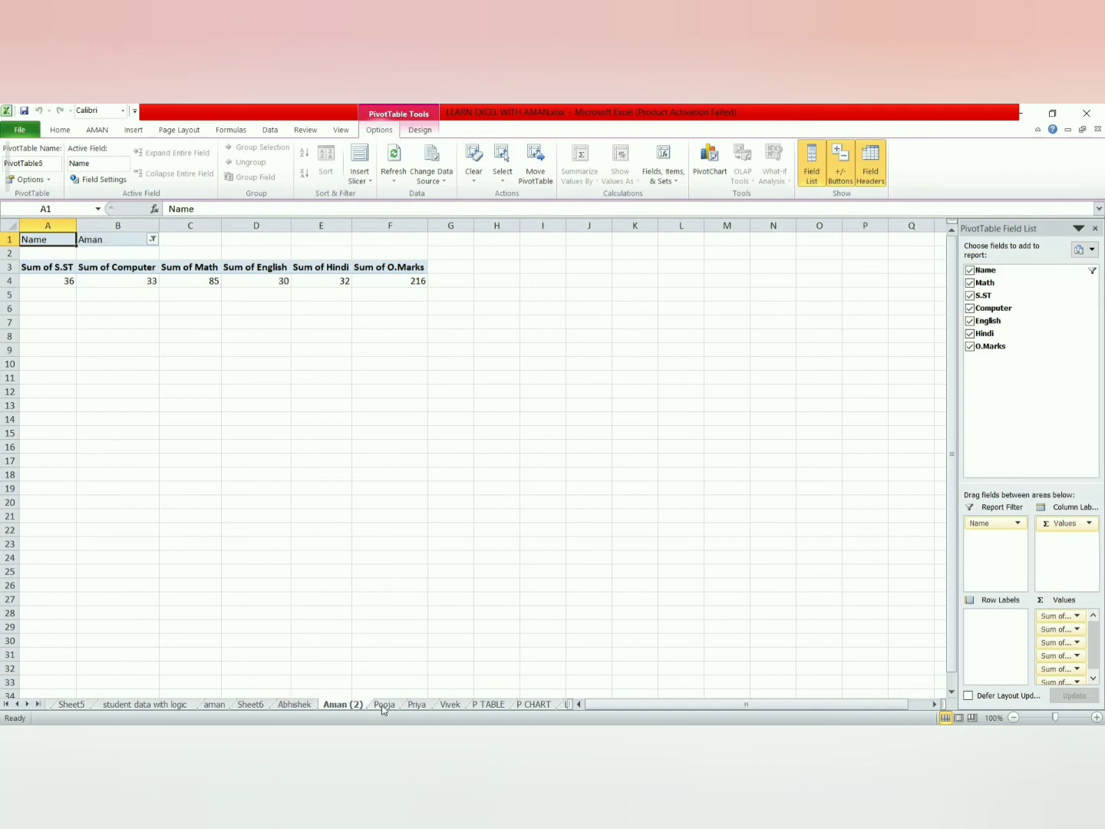
{"action": "left_click", "coordinate": [383, 706]}
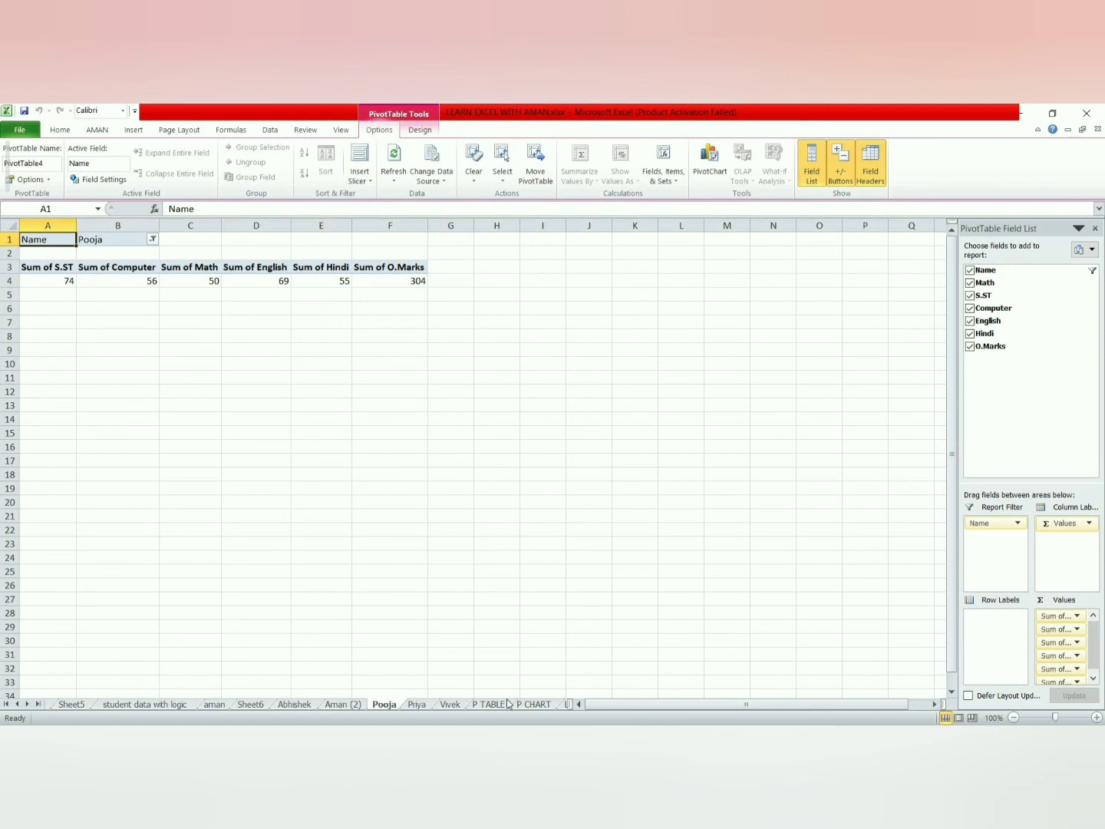
{"action": "left_click", "coordinate": [417, 705]}
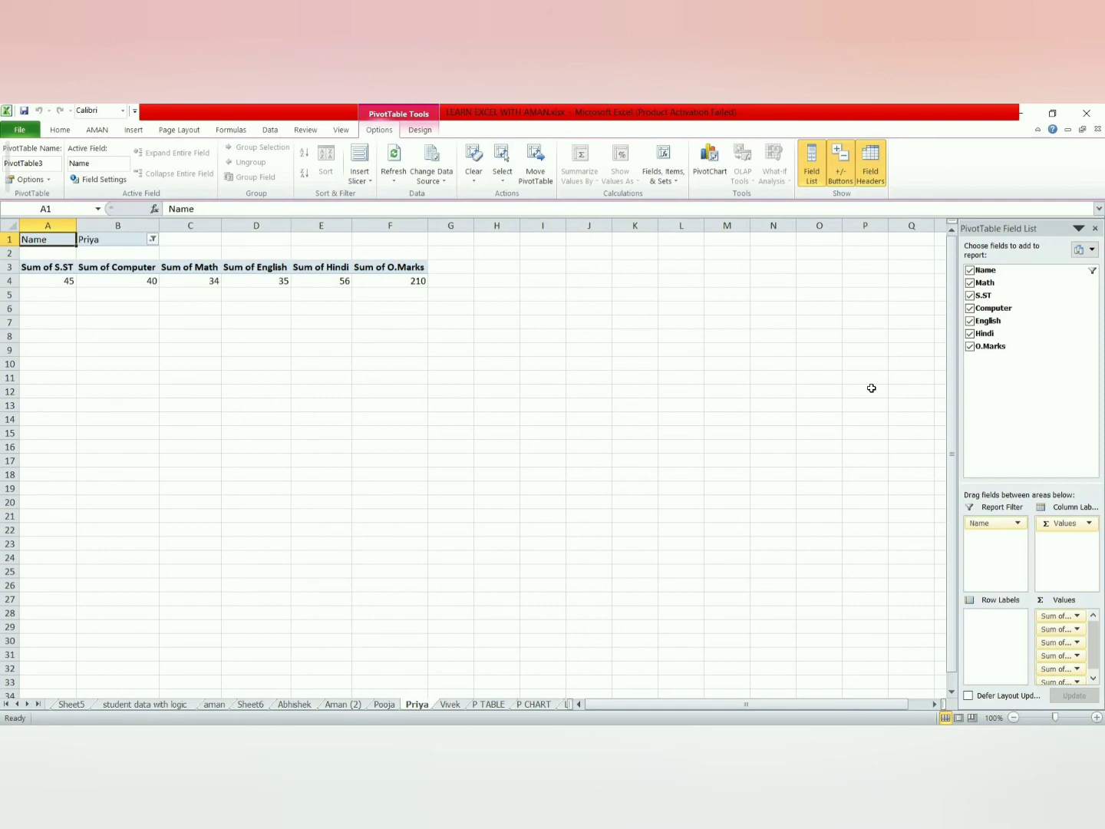
Step: Return to the P TABLE sheet and hide the PivotTable Field List to show the source marks table
{"action": "left_click", "coordinate": [479, 705]}
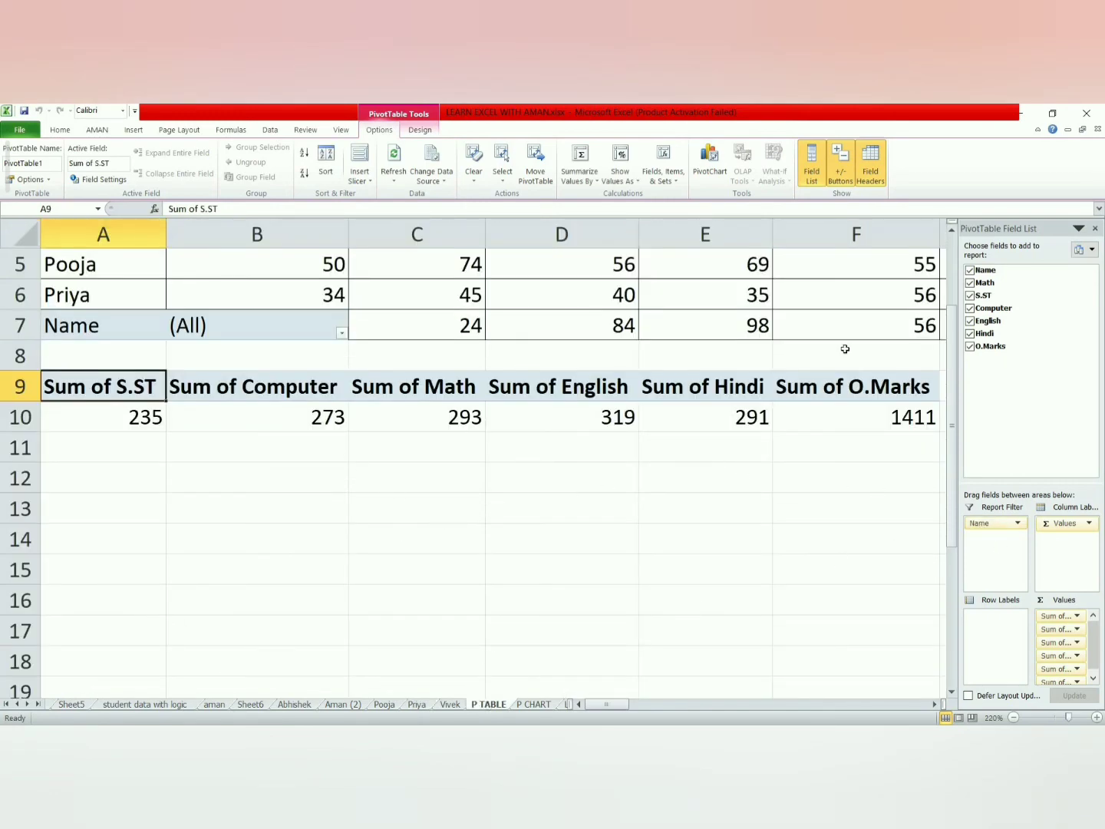
{"action": "left_click", "coordinate": [1095, 228]}
{"action": "left_click_drag", "start_coordinate": [1097, 410], "coordinate": [1096, 338]}
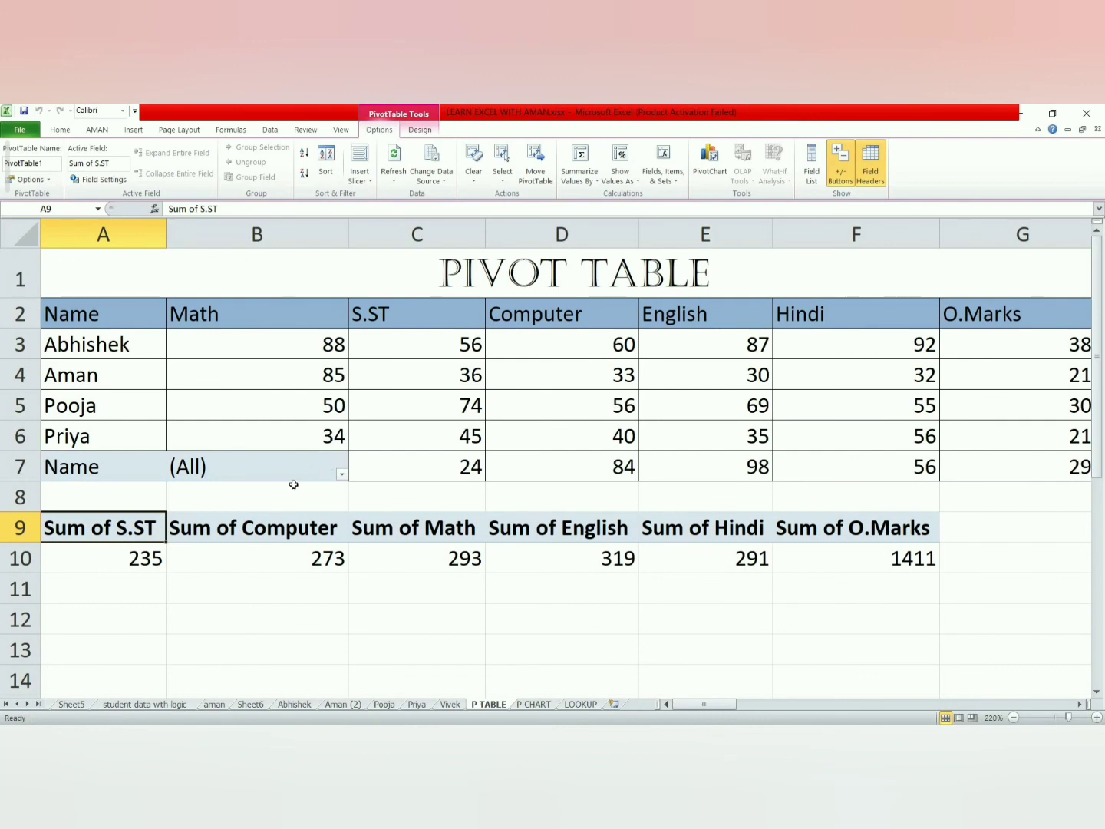